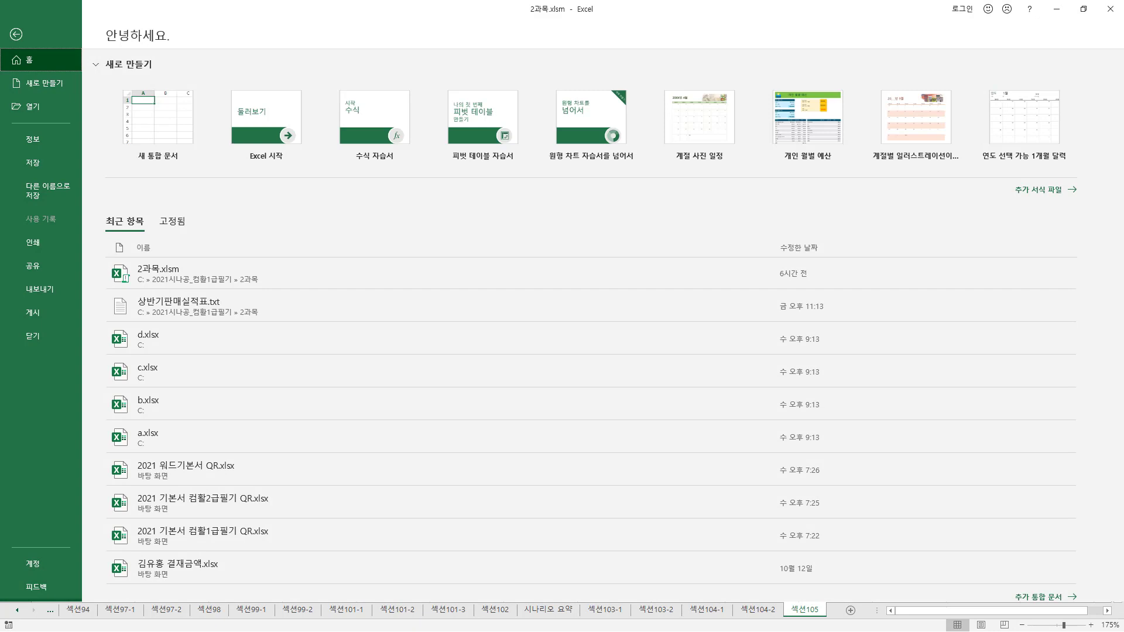
Step: Enable the 개발 도구 (Developer) tab in the ribbon customization options and apply the change
{"action": "left_click", "coordinate": [33, 610]}
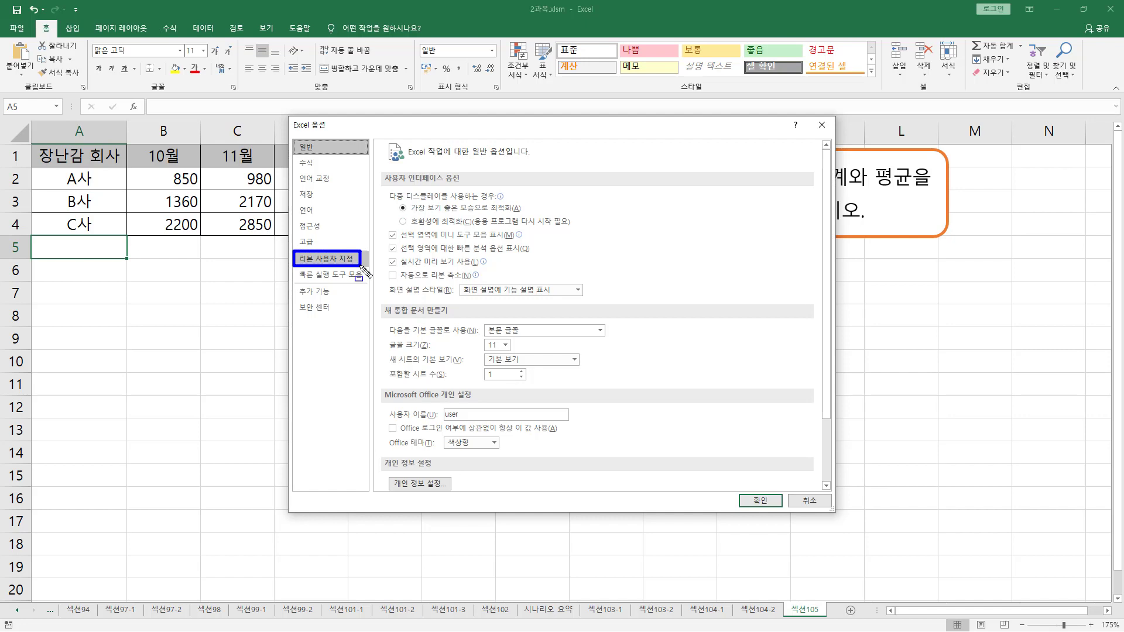
{"action": "left_click", "coordinate": [341, 262]}
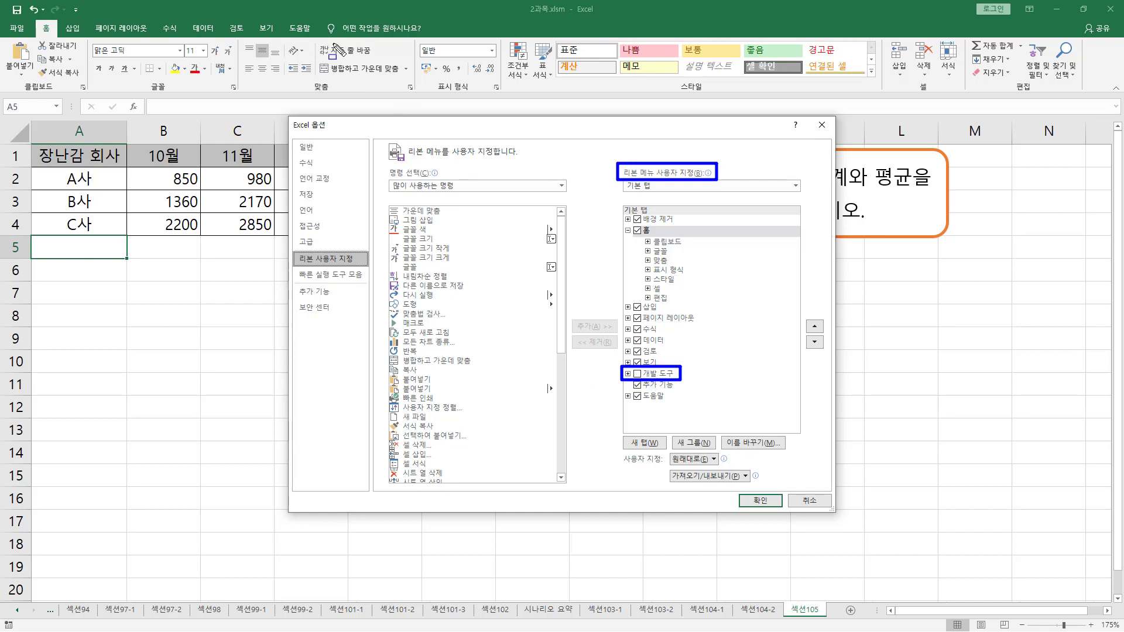
{"action": "left_click", "coordinate": [637, 375]}
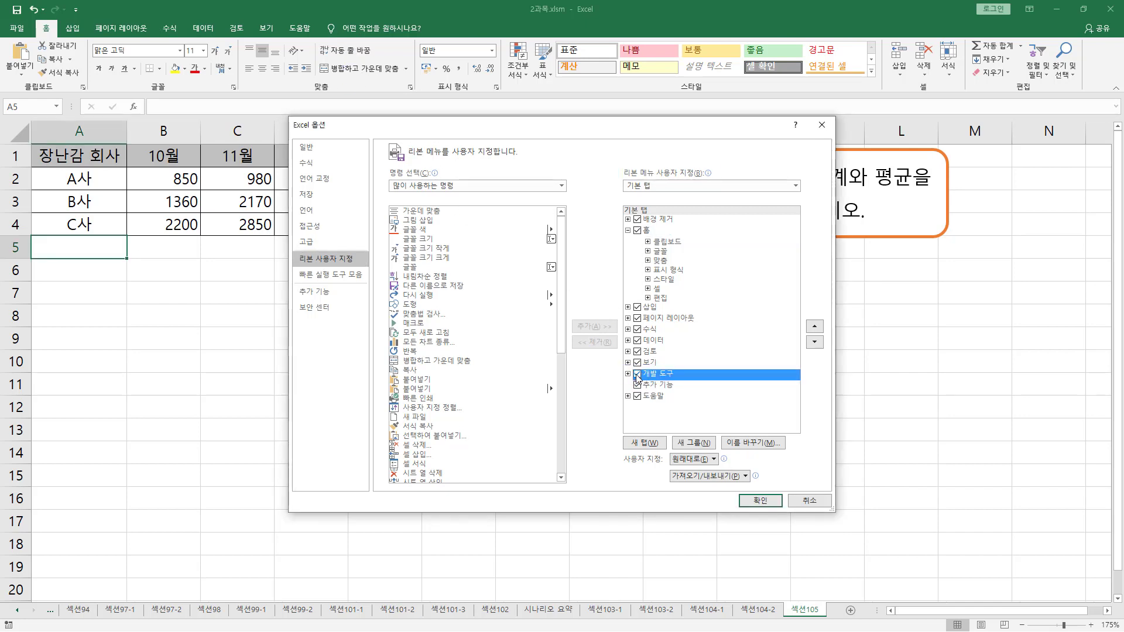
{"action": "left_click", "coordinate": [760, 500]}
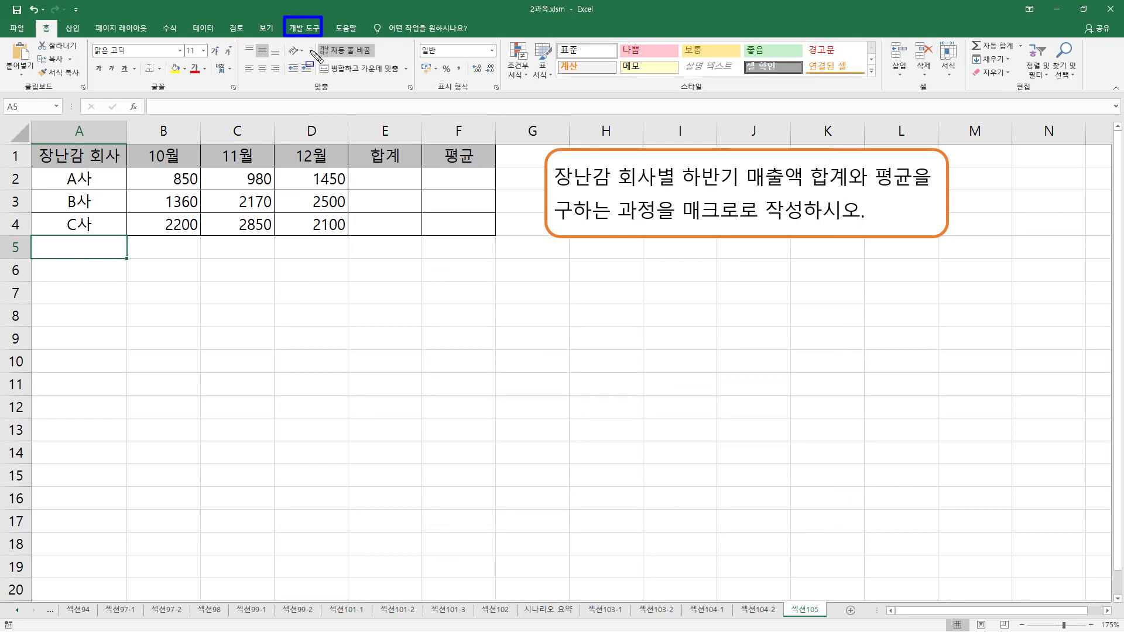
Step: Open the settings for recording a new macro with the developer tools
{"action": "left_click", "coordinate": [305, 29]}
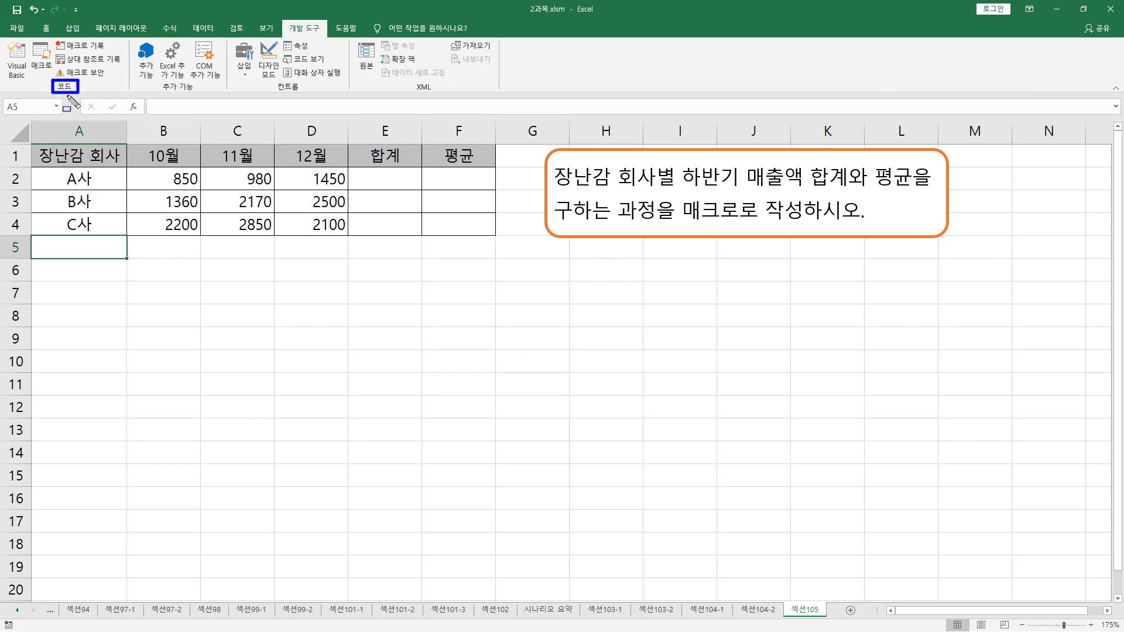
{"action": "left_click_drag", "start_coordinate": [52, 38], "coordinate": [112, 51]}
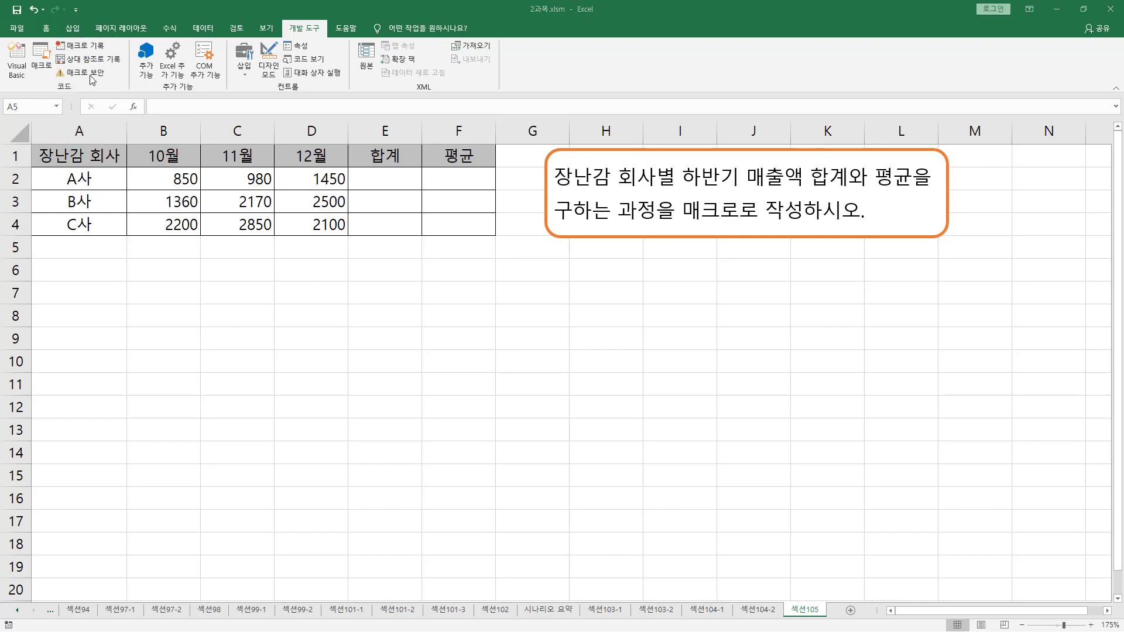
{"action": "key", "text": "Escape"}
{"action": "left_click", "coordinate": [84, 47]}
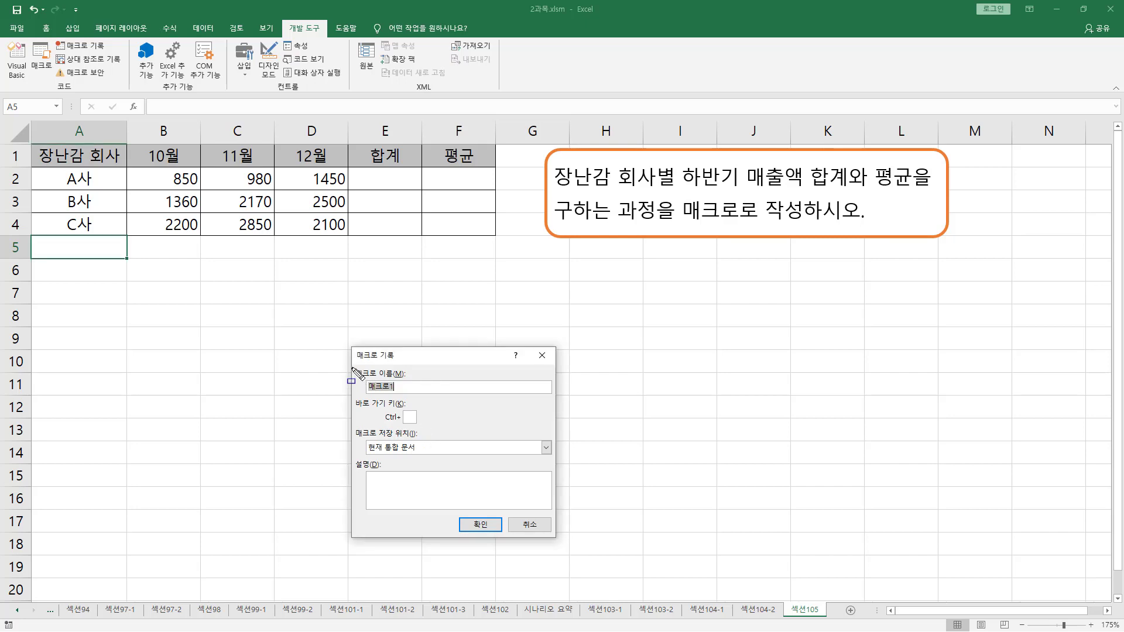
{"action": "left_click_drag", "start_coordinate": [352, 367], "coordinate": [419, 393]}
{"action": "left_click_drag", "start_coordinate": [350, 396], "coordinate": [426, 426]}
{"action": "left_click_drag", "start_coordinate": [351, 427], "coordinate": [434, 455]}
{"action": "mouse_move", "coordinate": [351, 459]}
{"action": "left_mouse_down"}
{"action": "mouse_move", "coordinate": [354, 497]}
{"action": "mouse_move", "coordinate": [534, 521]}
{"action": "mouse_move", "coordinate": [537, 510]}
{"action": "left_mouse_up"}
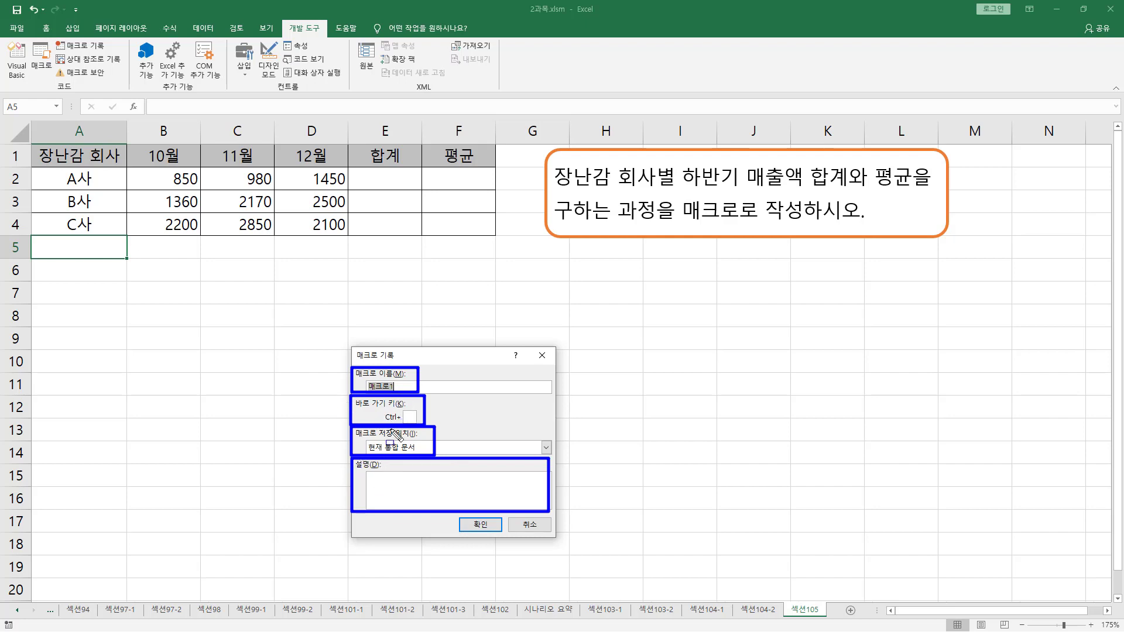
{"action": "key", "text": "e"}
{"action": "mouse_move", "coordinate": [348, 368]}
{"action": "left_mouse_down"}
{"action": "mouse_move", "coordinate": [349, 380]}
{"action": "mouse_move", "coordinate": [420, 394]}
{"action": "left_mouse_up"}
{"action": "mouse_move", "coordinate": [349, 427]}
{"action": "left_mouse_down"}
{"action": "mouse_move", "coordinate": [462, 462]}
{"action": "mouse_move", "coordinate": [565, 458]}
{"action": "left_mouse_up"}
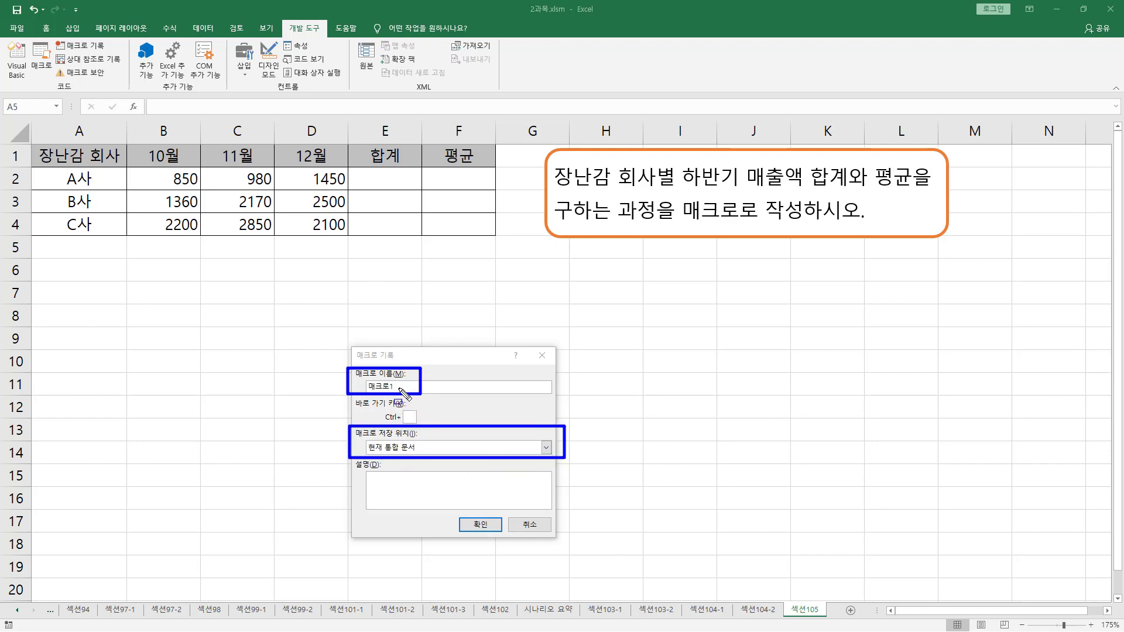
{"action": "left_click_drag", "start_coordinate": [401, 414], "coordinate": [408, 389]}
{"action": "key", "text": "ctrl+z"}
{"action": "left_click_drag", "start_coordinate": [356, 407], "coordinate": [414, 408]}
{"action": "left_click_drag", "start_coordinate": [353, 472], "coordinate": [390, 472]}
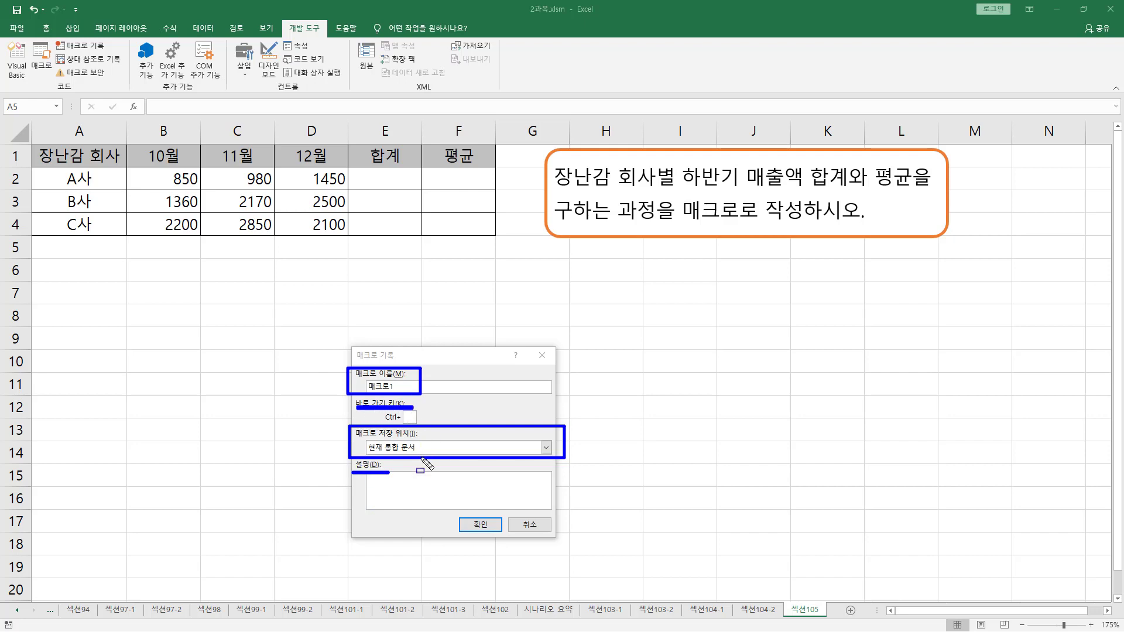
{"action": "key", "text": "e"}
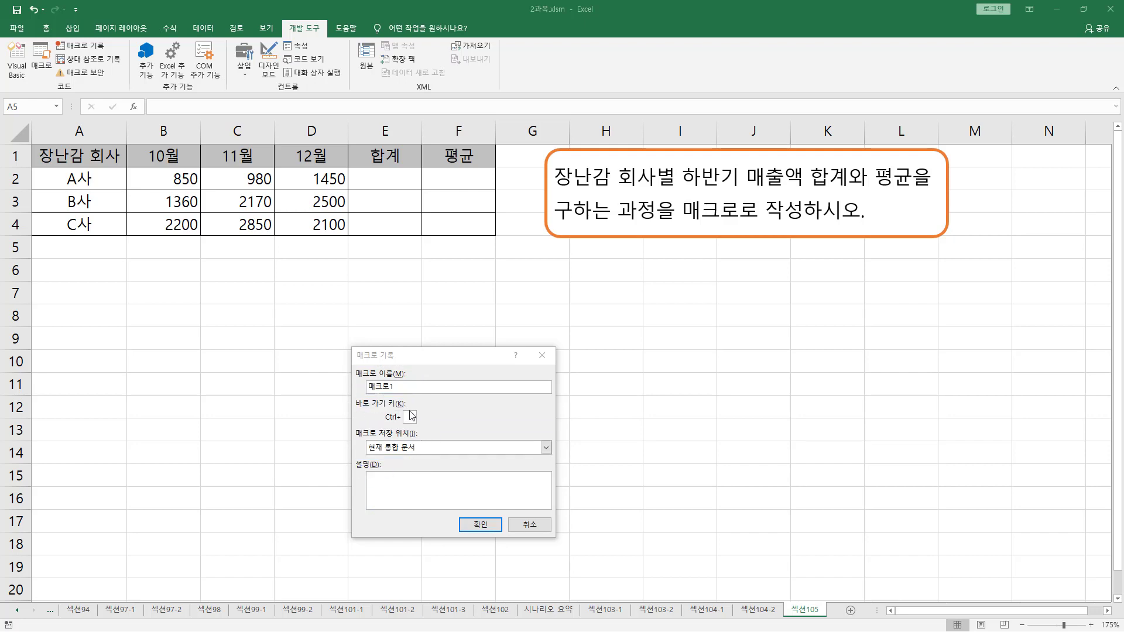
{"action": "left_click_drag", "start_coordinate": [354, 367], "coordinate": [414, 394]}
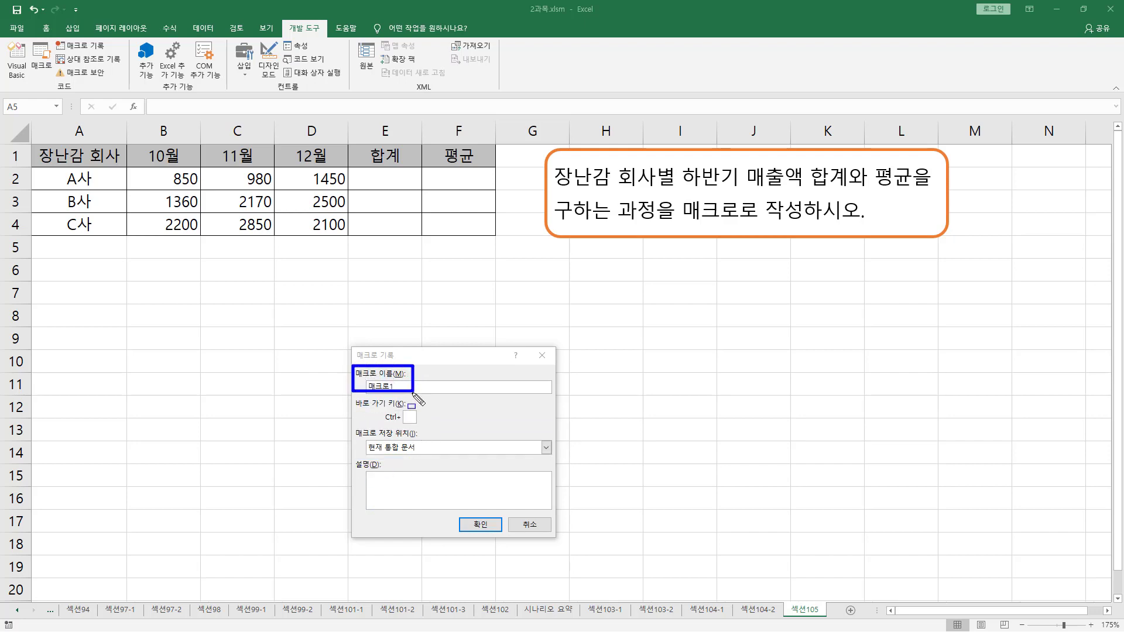
{"action": "mouse_move", "coordinate": [356, 426]}
{"action": "left_mouse_down"}
{"action": "mouse_move", "coordinate": [360, 452]}
{"action": "mouse_move", "coordinate": [556, 457]}
{"action": "left_mouse_up"}
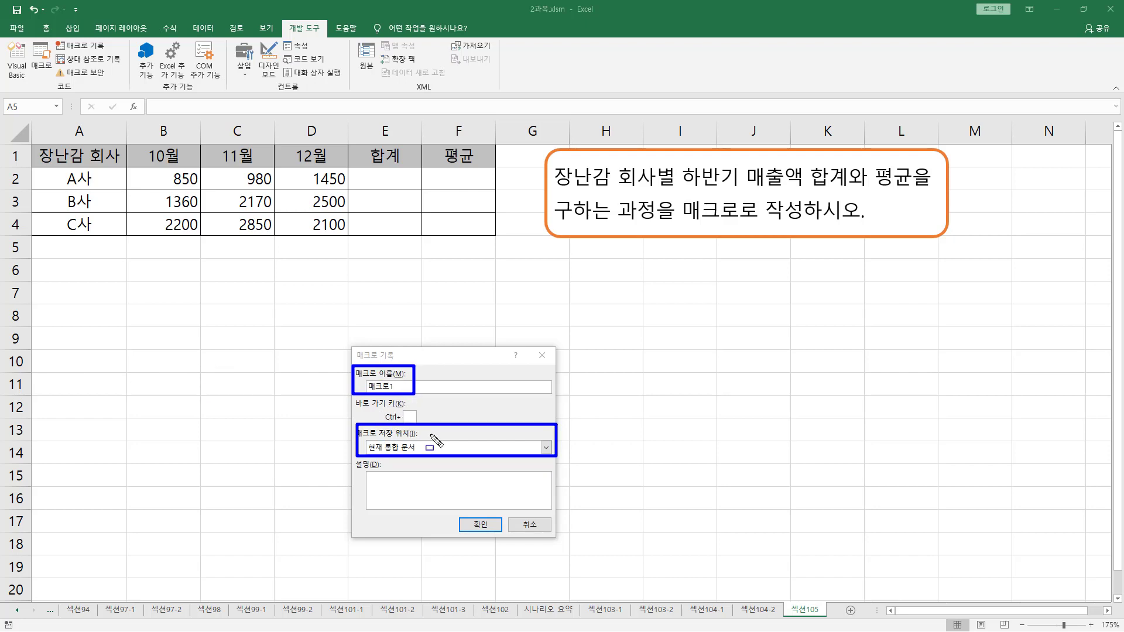
{"action": "key", "text": "Escape"}
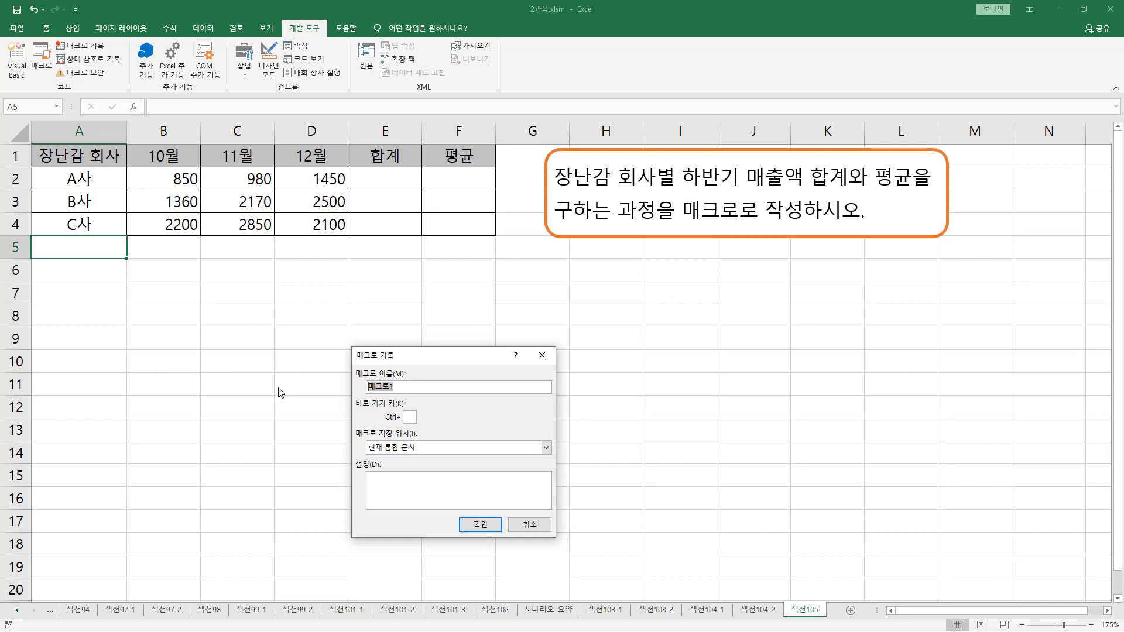
Step: Name the new macro 합계_평균_만들기 and assign it the shortcut Ctrl+a
{"action": "type", "text": "g"}
{"action": "type", "text": "합ㄱ"}
{"action": "type", "text": "_평균"}
{"action": "type", "text": "_마ㄴ드"}
{"action": "type", "text": "기"}
{"action": "key", "text": "Tab"}
{"action": "type", "text": "A"}
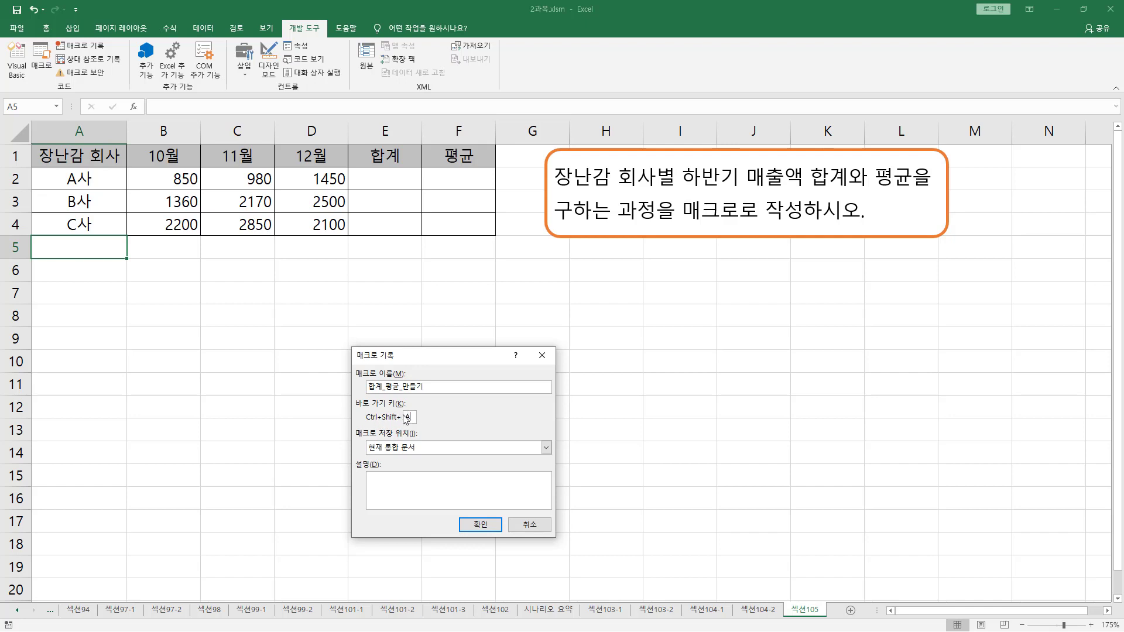
{"action": "key", "text": "BackSpace"}
Step: Store the macro in the current workbook (현재 통합 문서) and start recording it
{"action": "left_click", "coordinate": [425, 449]}
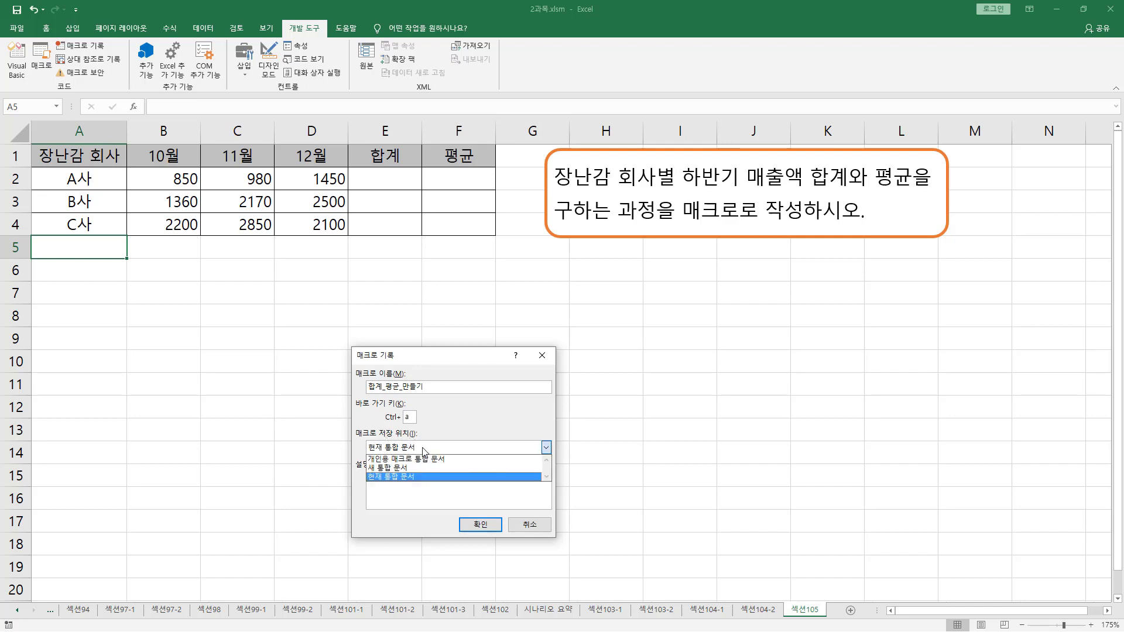
{"action": "left_click", "coordinate": [433, 476]}
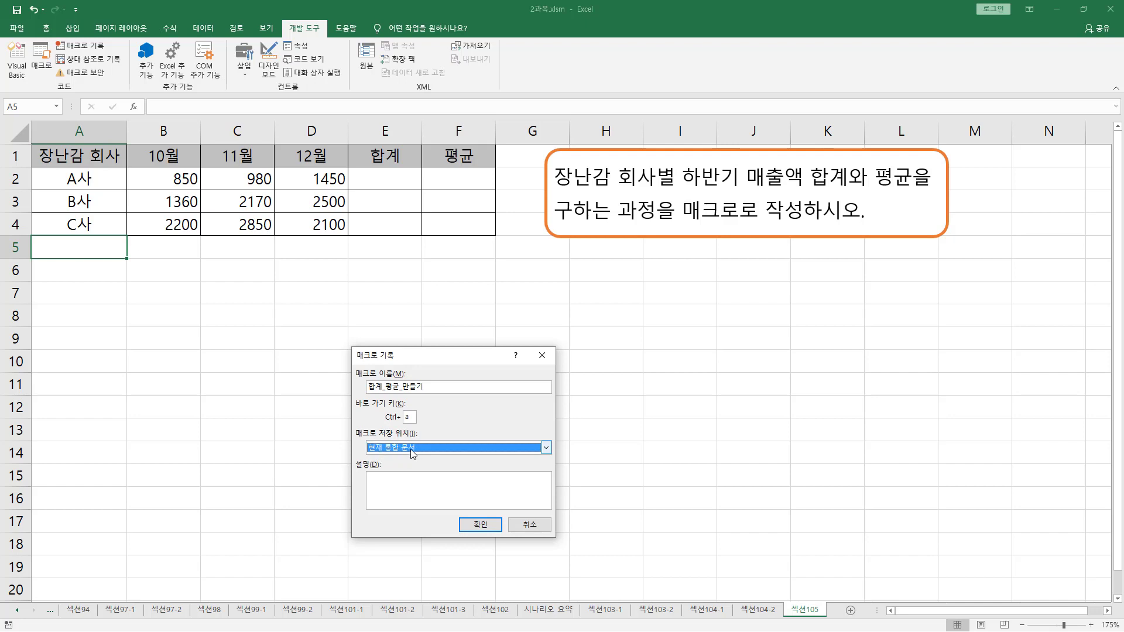
{"action": "left_click", "coordinate": [345, 454]}
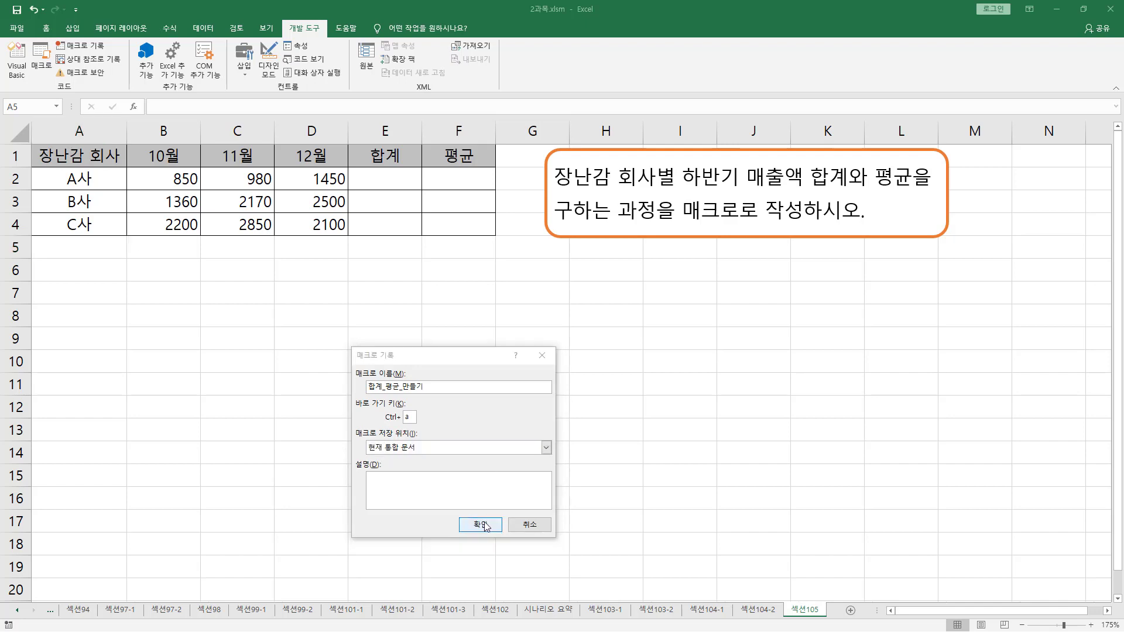
{"action": "left_click_drag", "start_coordinate": [452, 510], "coordinate": [508, 539]}
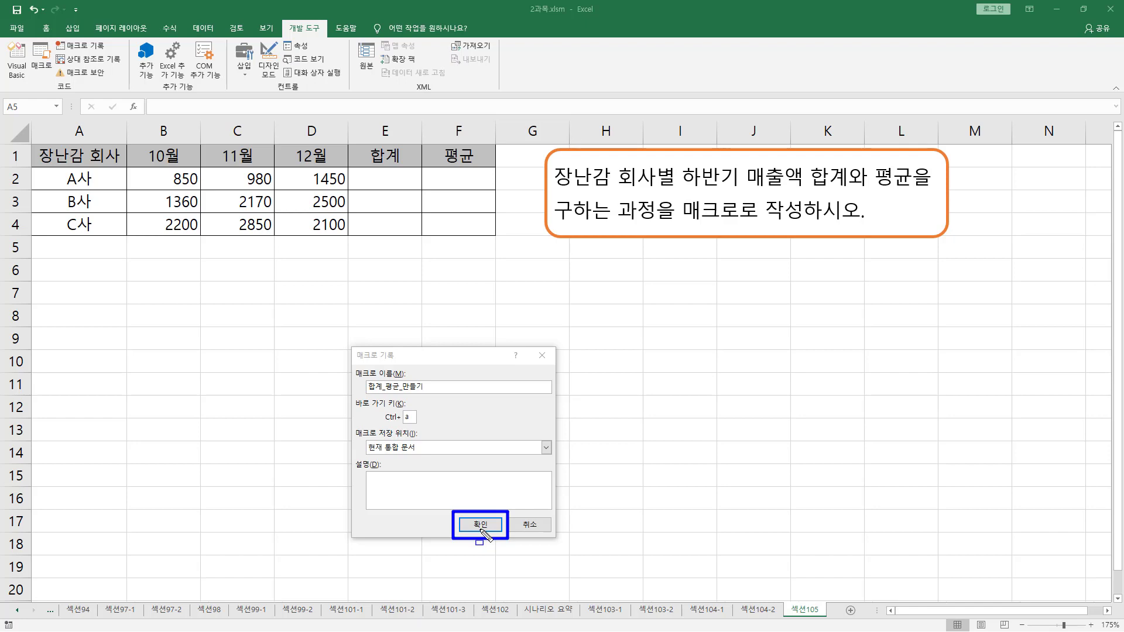
{"action": "key", "text": "Escape"}
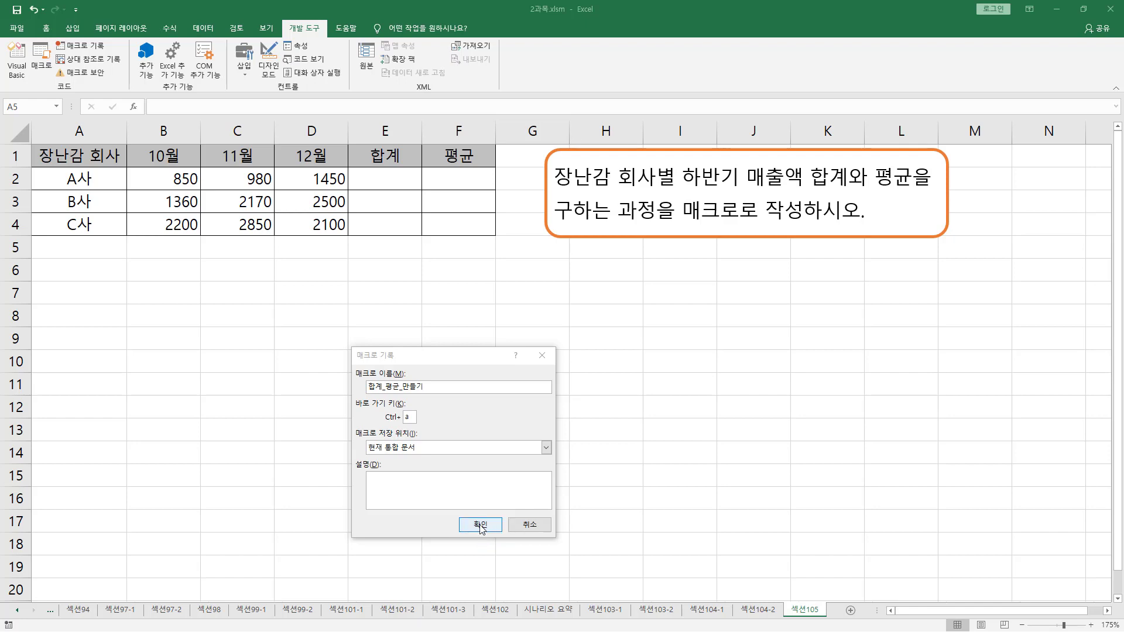
{"action": "left_click", "coordinate": [481, 525]}
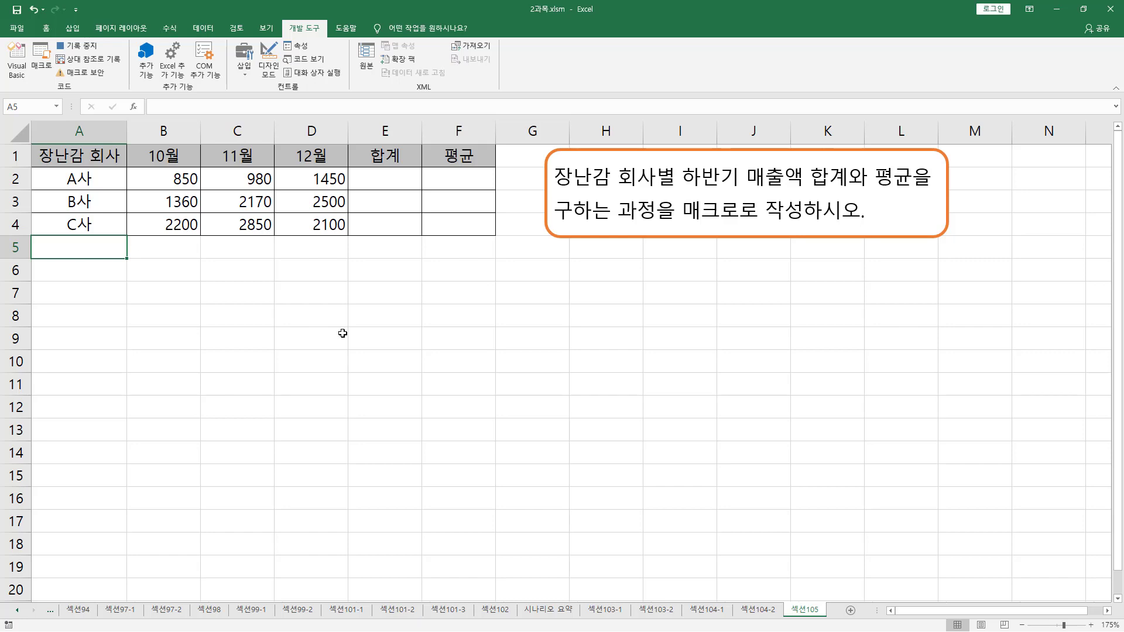
Step: Use AutoSum to total A사's October to December sales in E2, and fill the formula down to E4
{"action": "left_click", "coordinate": [170, 178]}
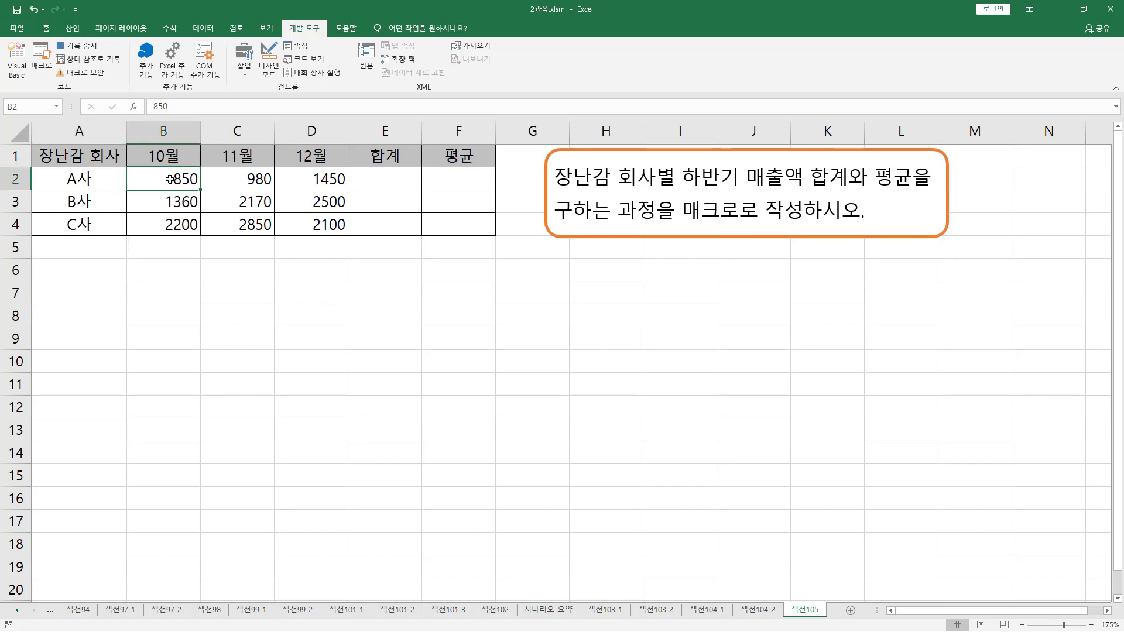
{"action": "left_click_drag", "start_coordinate": [170, 180], "coordinate": [369, 180]}
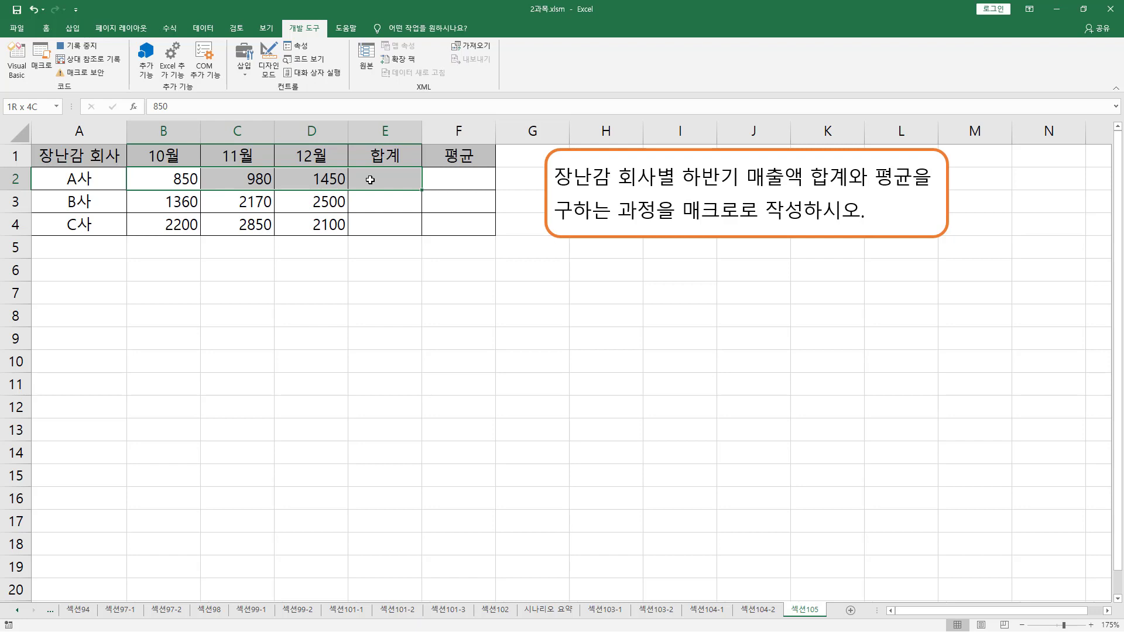
{"action": "left_click_drag", "start_coordinate": [370, 179], "coordinate": [370, 179]}
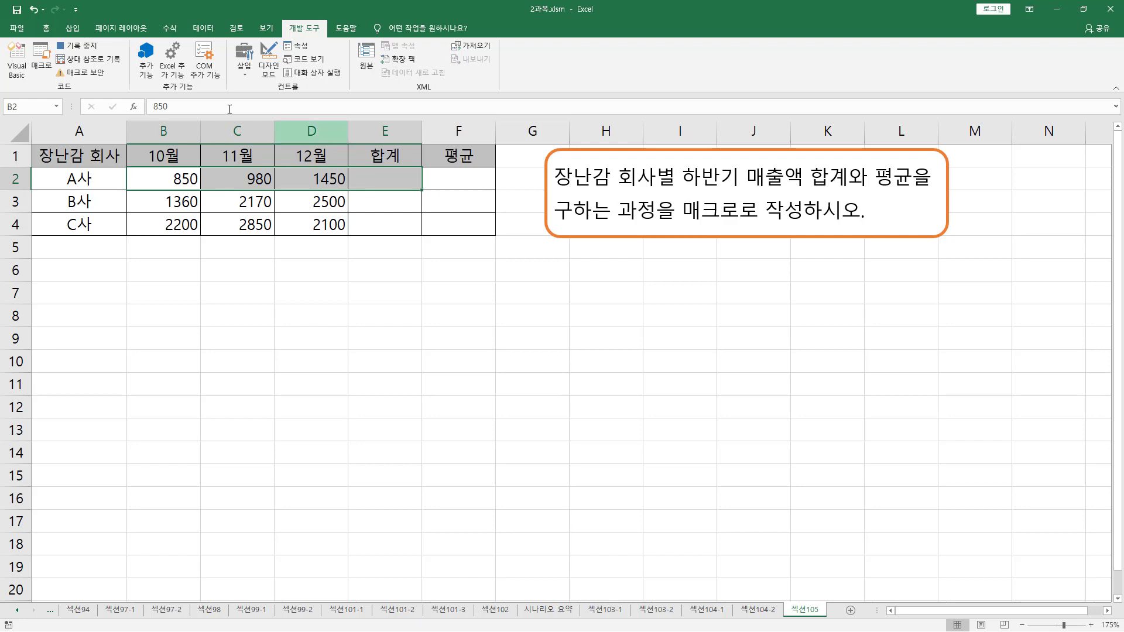
{"action": "left_click", "coordinate": [169, 29]}
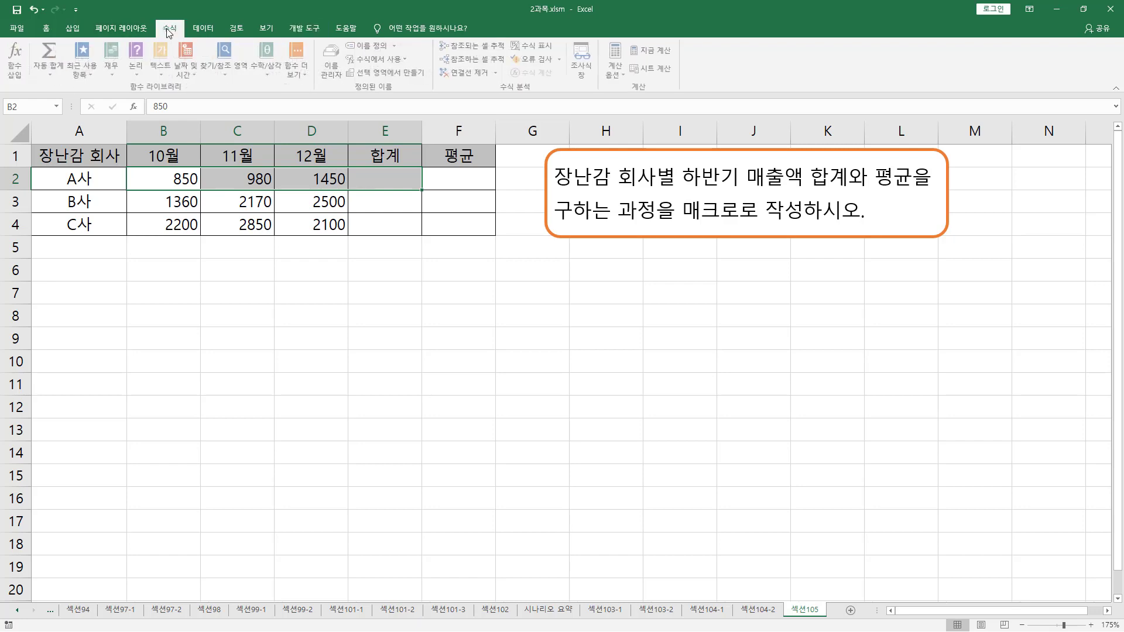
{"action": "left_click", "coordinate": [54, 58]}
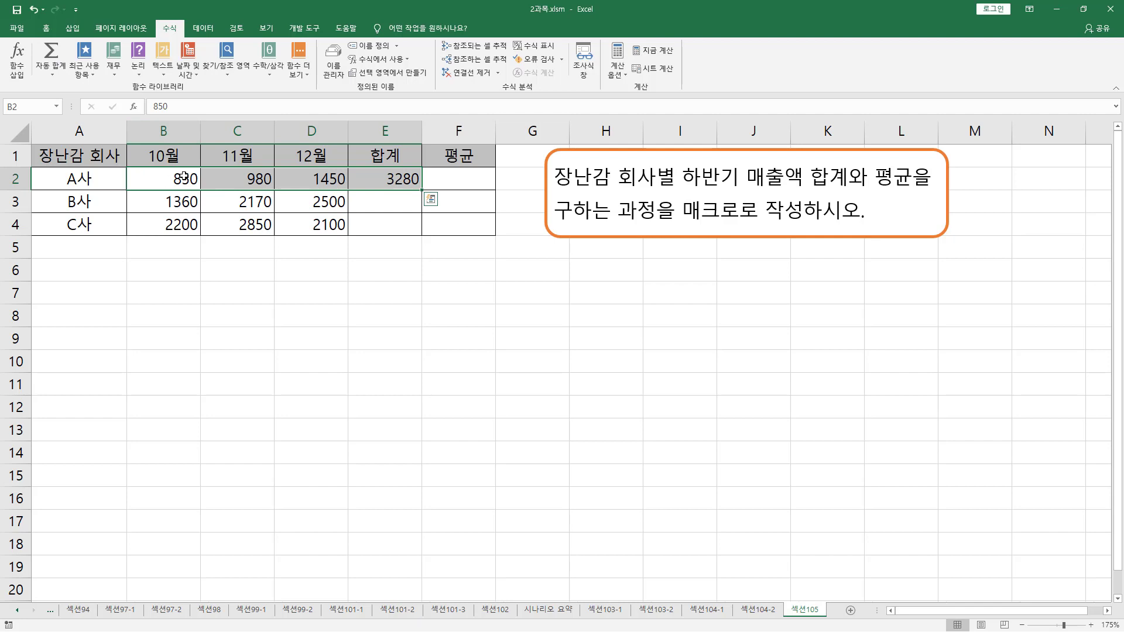
{"action": "left_click", "coordinate": [397, 185]}
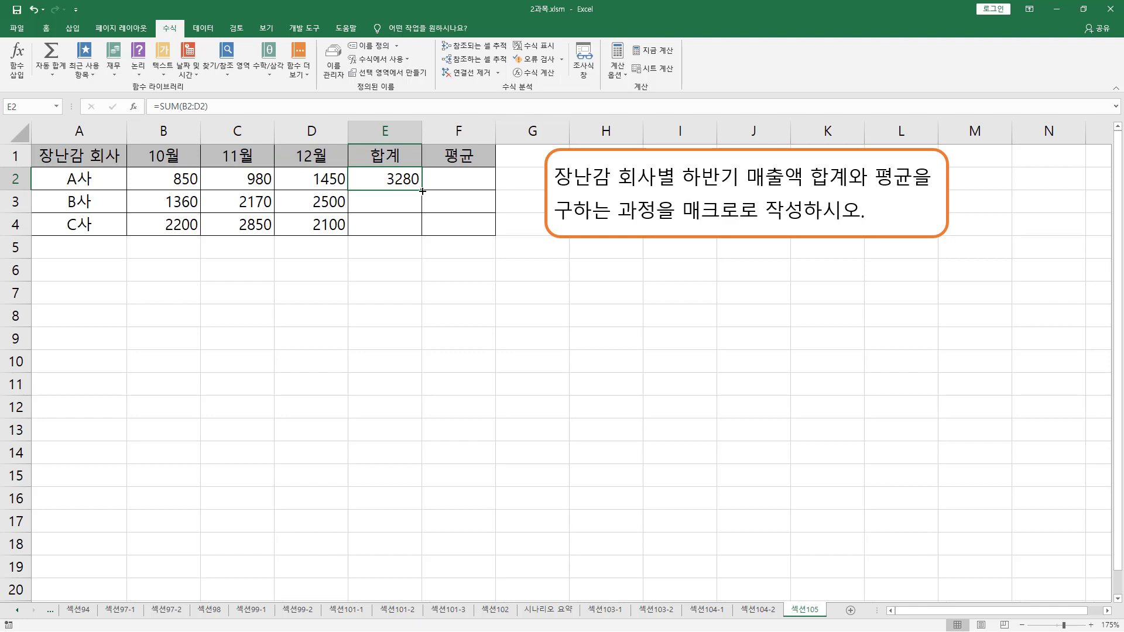
{"action": "left_click_drag", "start_coordinate": [423, 193], "coordinate": [426, 238]}
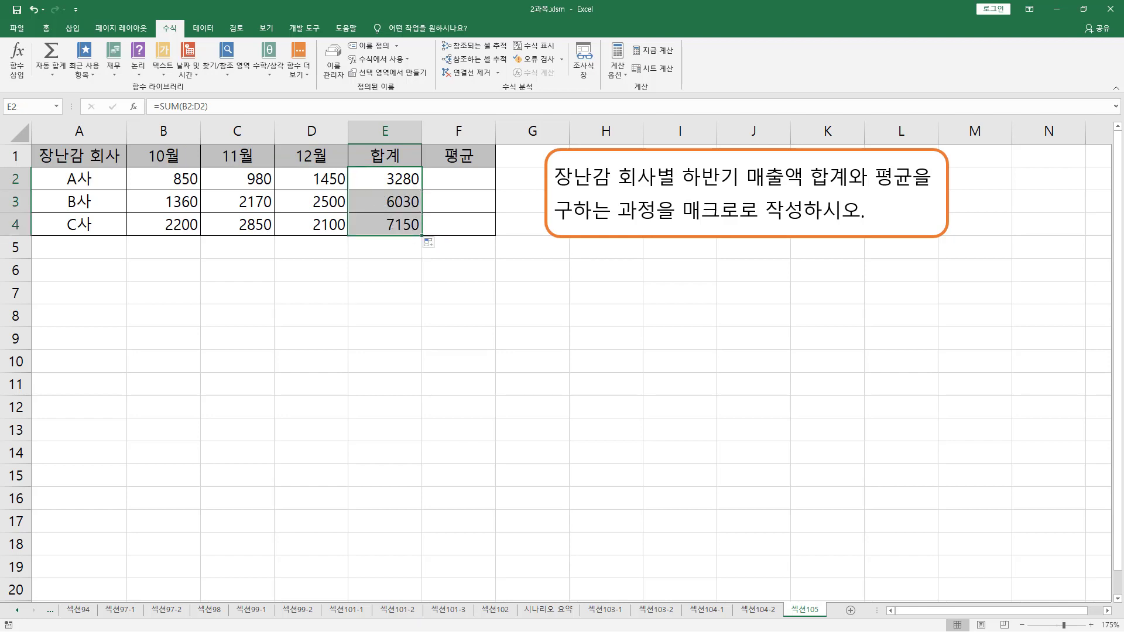
Step: Enter =AVERAGE(B2:D2) in F2 for A사's average and fill the formula down to F4
{"action": "left_click", "coordinate": [469, 179]}
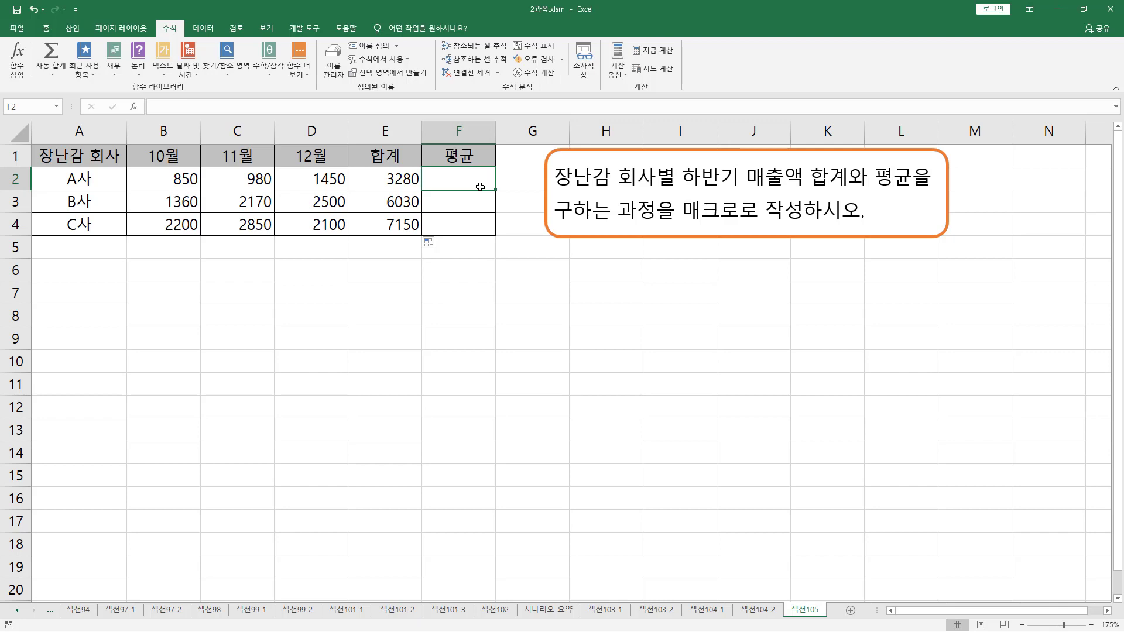
{"action": "type", "text": "=avera"}
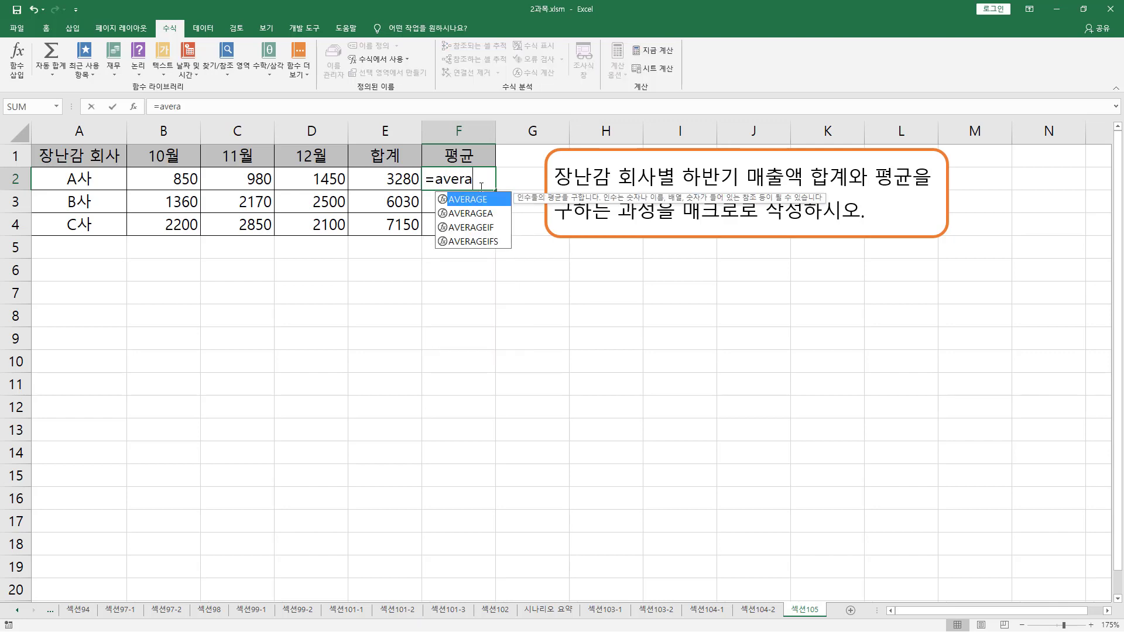
{"action": "key", "text": "Tab"}
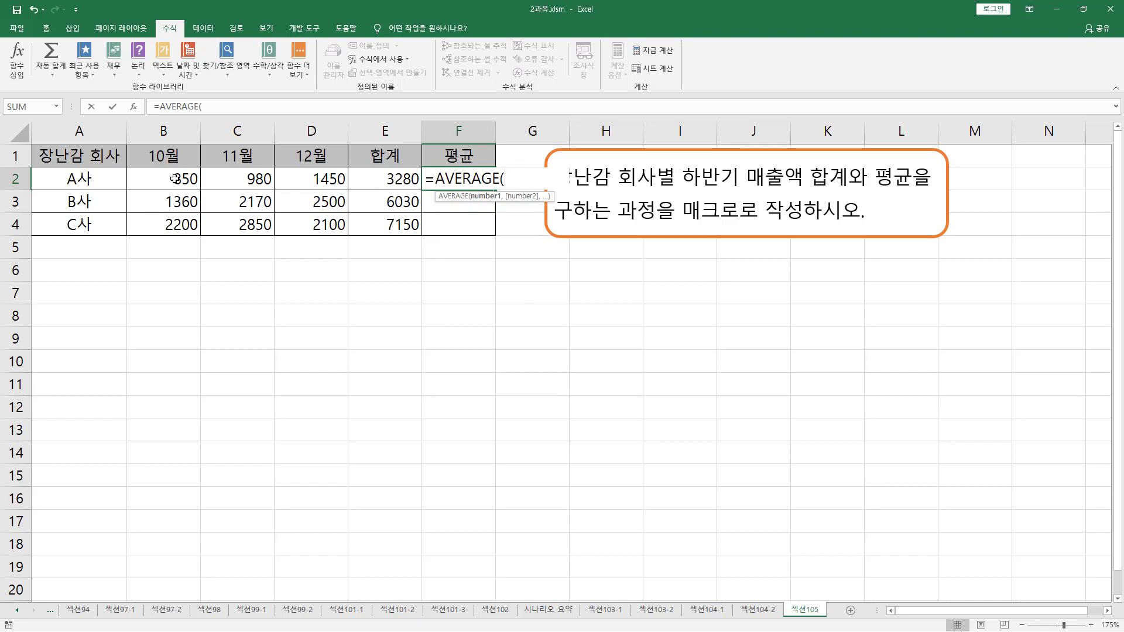
{"action": "left_click_drag", "start_coordinate": [174, 179], "coordinate": [312, 180]}
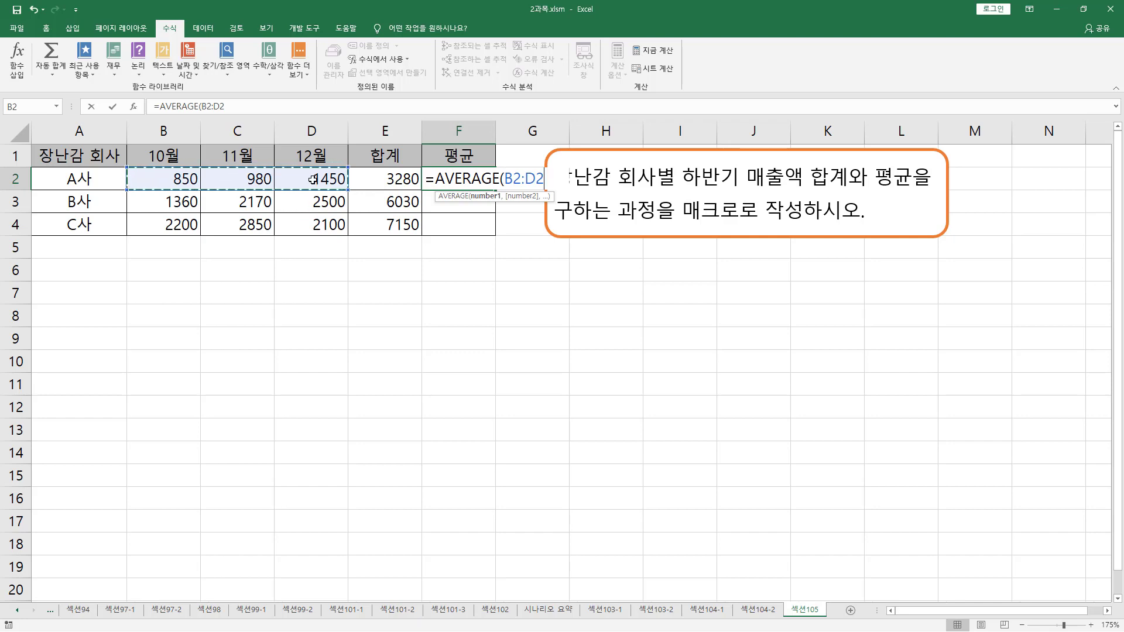
{"action": "key", "text": "Return"}
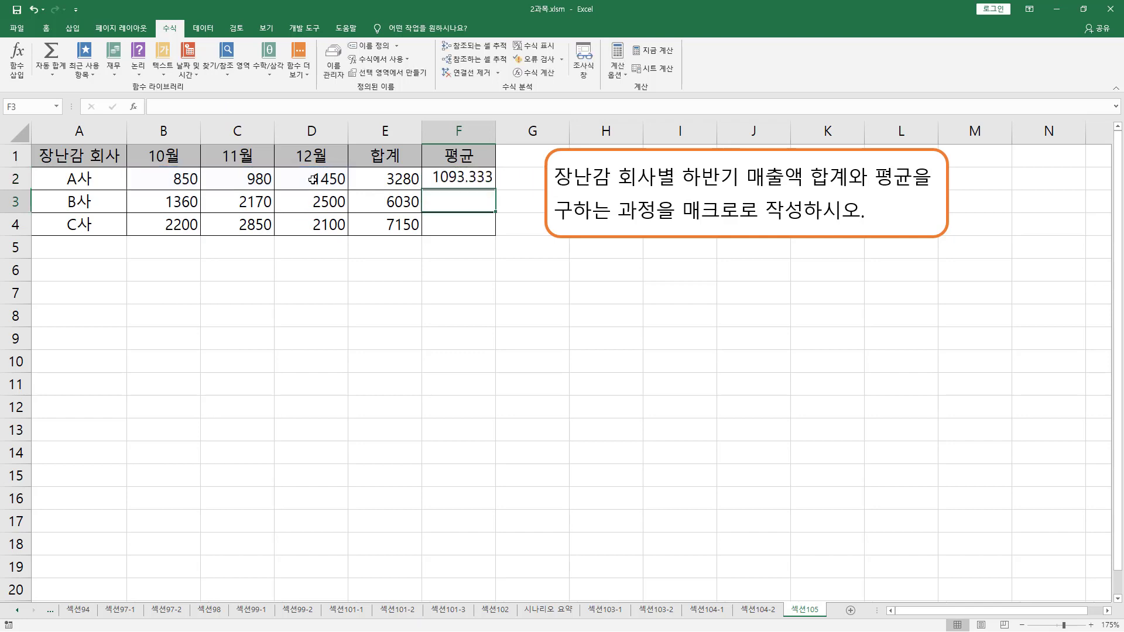
{"action": "left_click", "coordinate": [483, 181]}
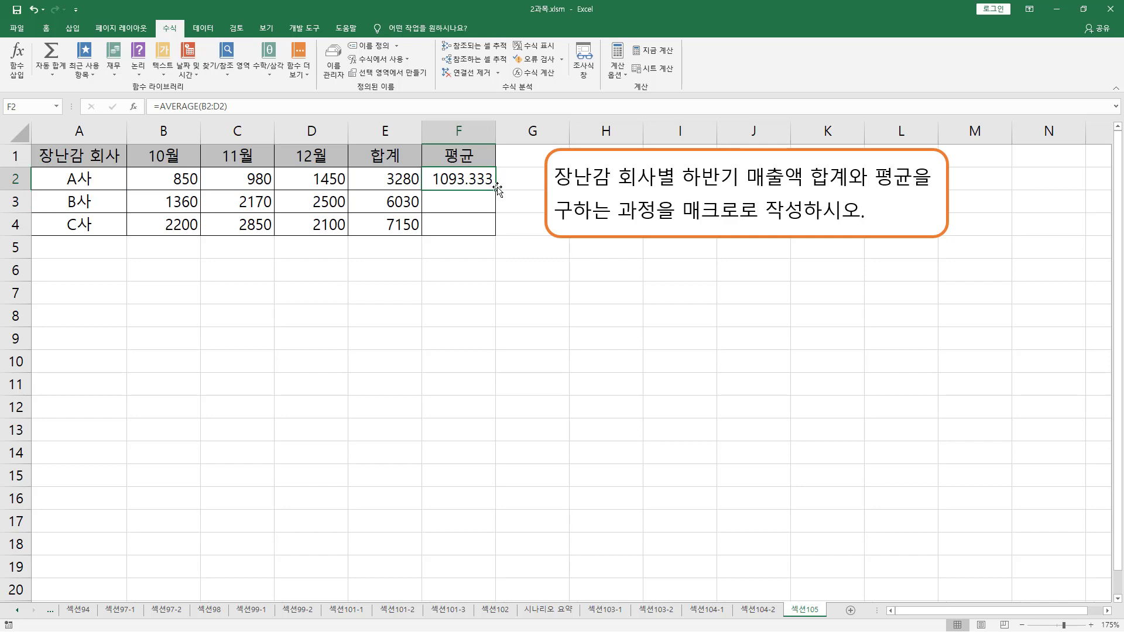
{"action": "left_click_drag", "start_coordinate": [495, 189], "coordinate": [497, 235]}
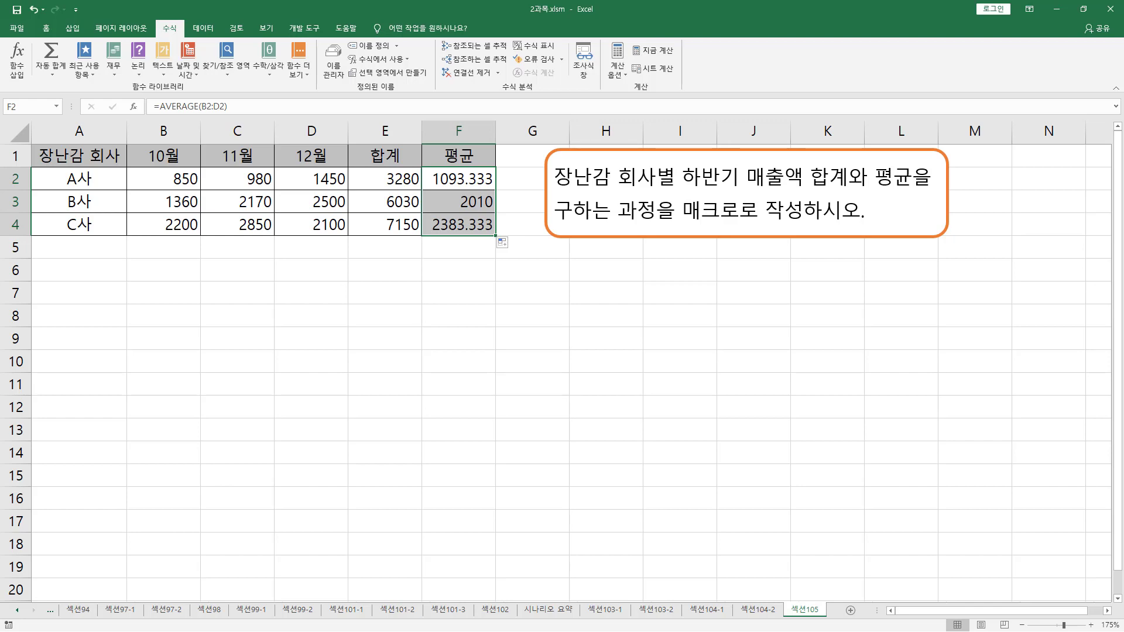
Step: Stop recording the 합계_평균_만들기 macro
{"action": "left_click", "coordinate": [303, 30]}
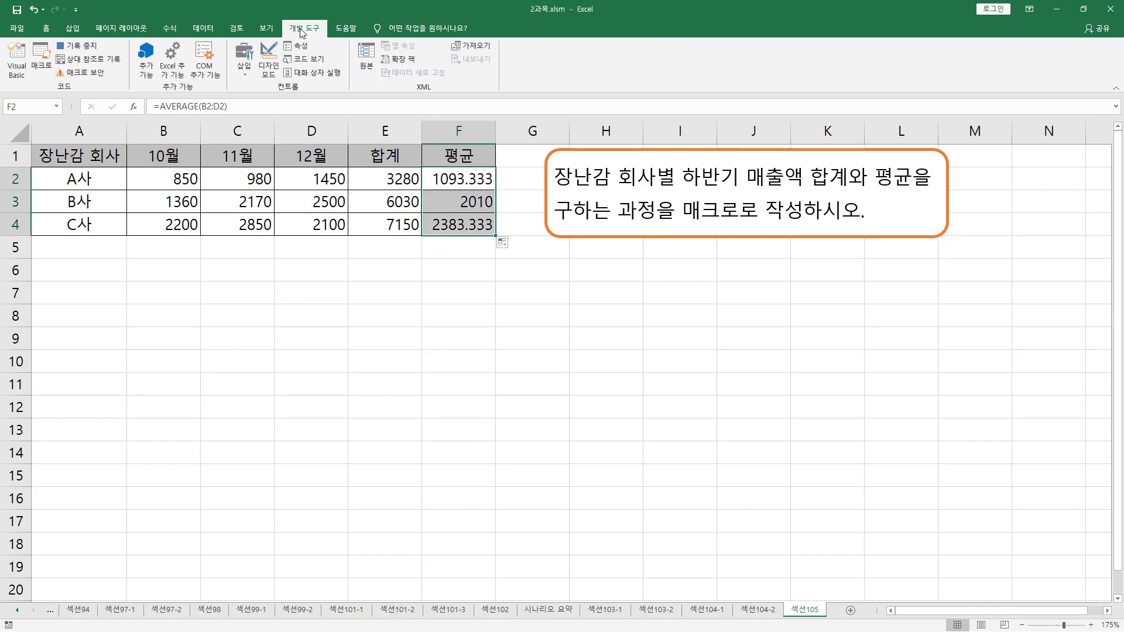
{"action": "left_click", "coordinate": [76, 46]}
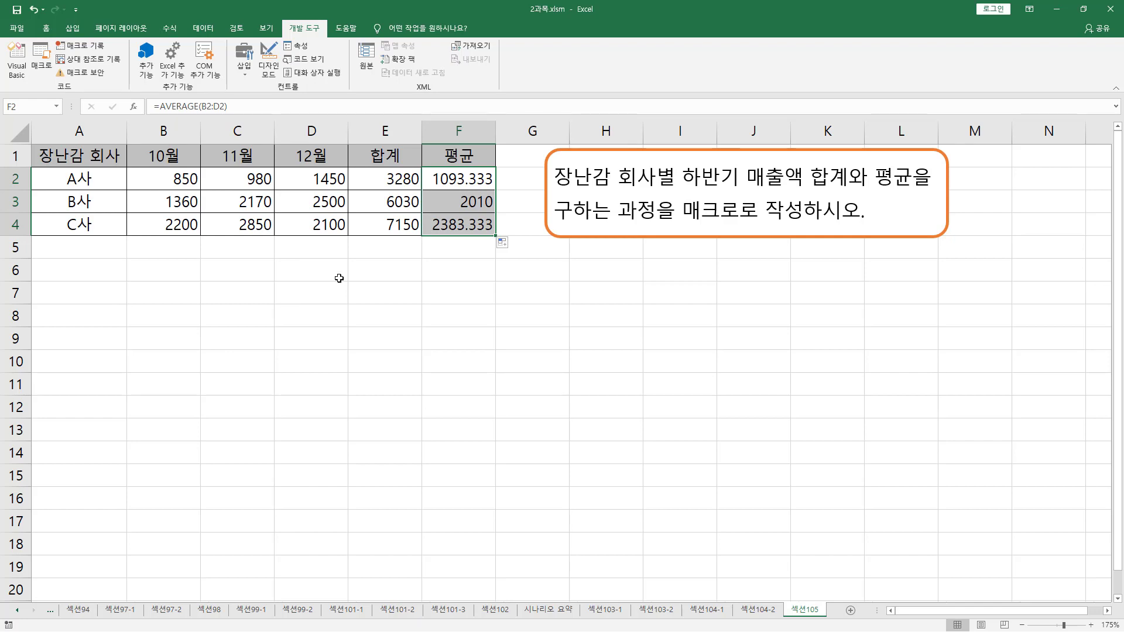
{"action": "key", "text": "alt+F11"}
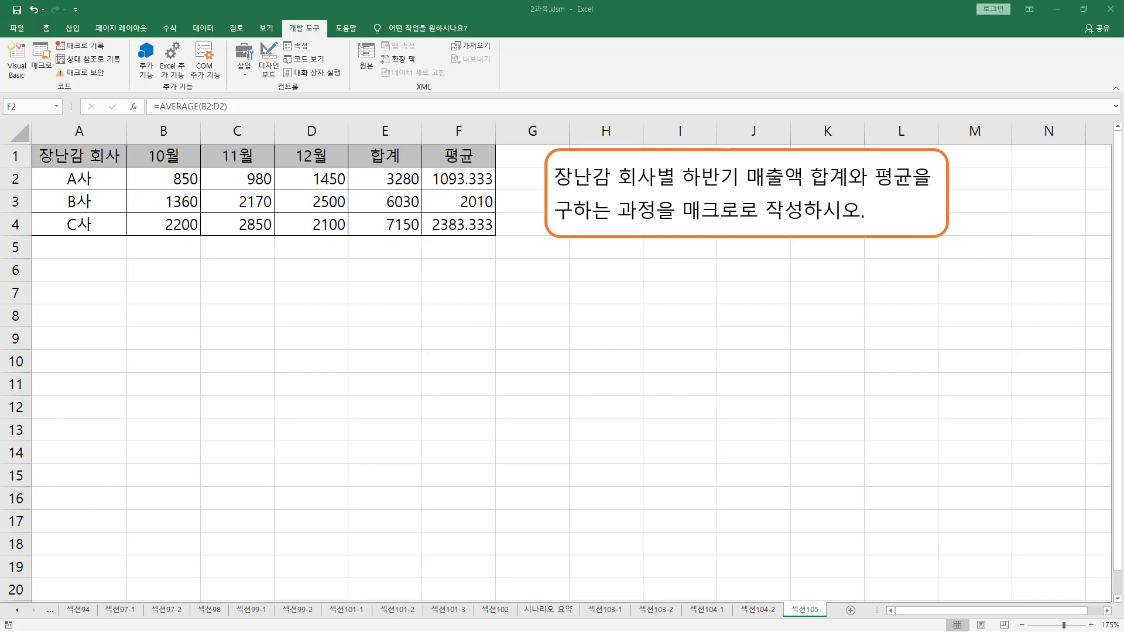
{"action": "key", "text": "alt+F11"}
Step: Clear the totals and averages in E2:F4 and run the 합계_평균_만들기 macro from the macro list
{"action": "left_click_drag", "start_coordinate": [401, 176], "coordinate": [457, 224]}
{"action": "key", "text": "Delete"}
{"action": "left_click", "coordinate": [374, 270]}
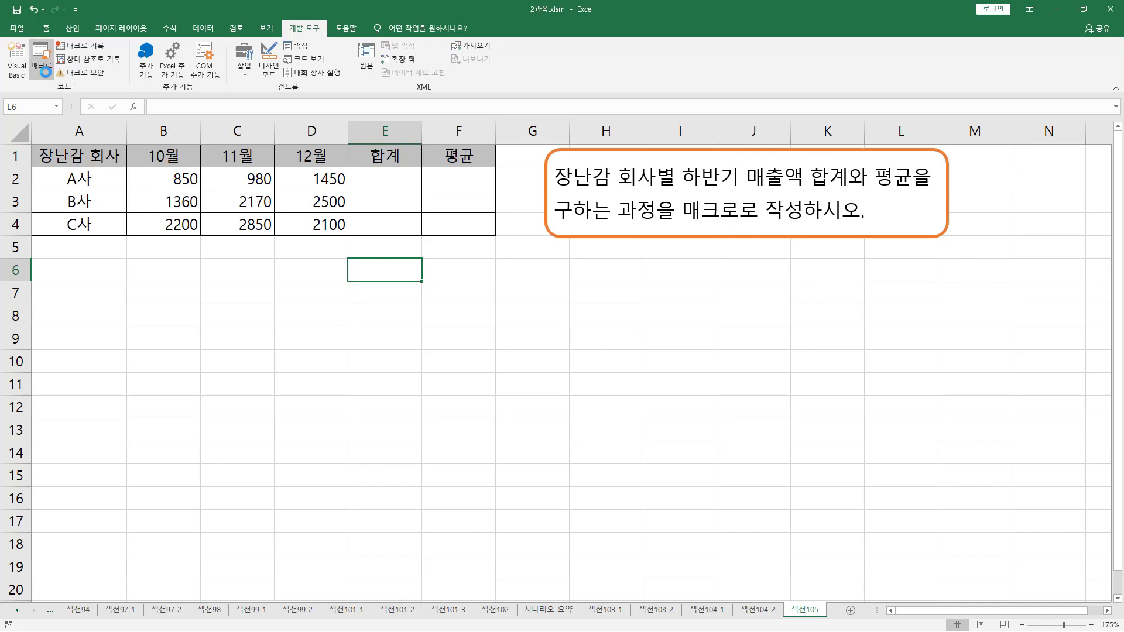
{"action": "left_click_drag", "start_coordinate": [27, 37], "coordinate": [55, 79]}
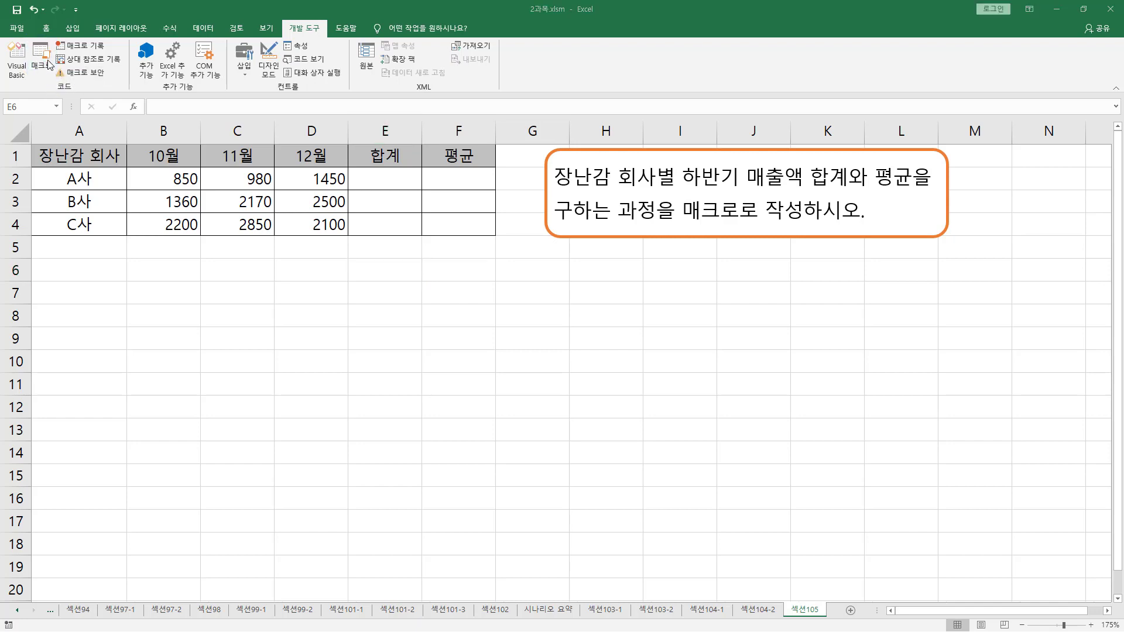
{"action": "left_click", "coordinate": [41, 59]}
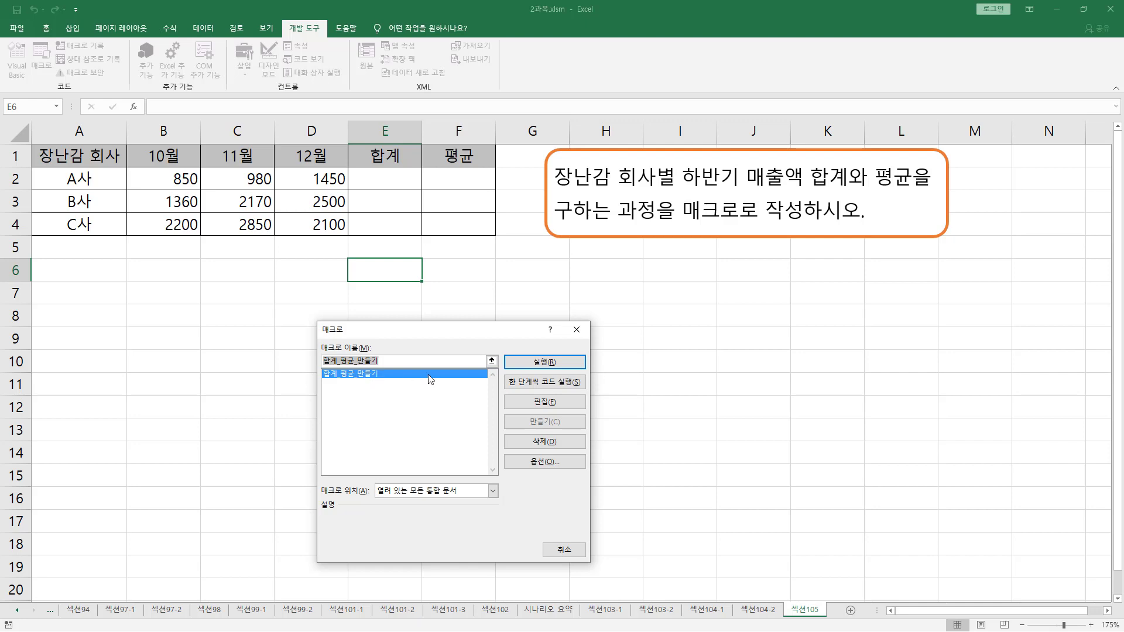
{"action": "left_click", "coordinate": [543, 363]}
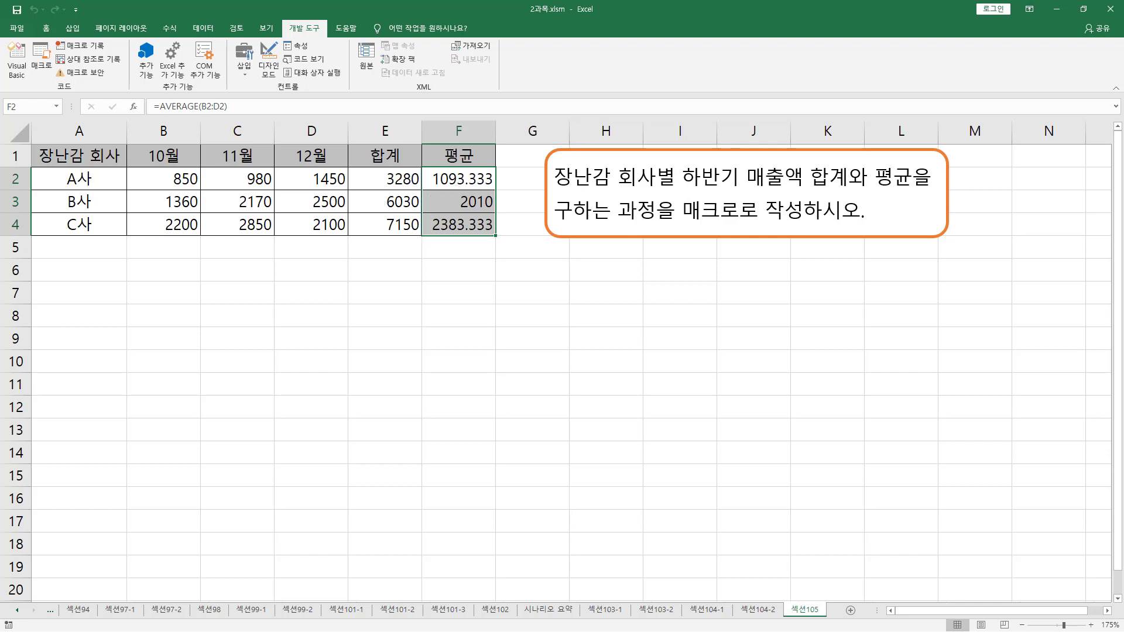
Step: Clear E2:F4 again, select an empty cell below the table, and run the macro through its assigned shortcut
{"action": "left_click_drag", "start_coordinate": [386, 178], "coordinate": [462, 226]}
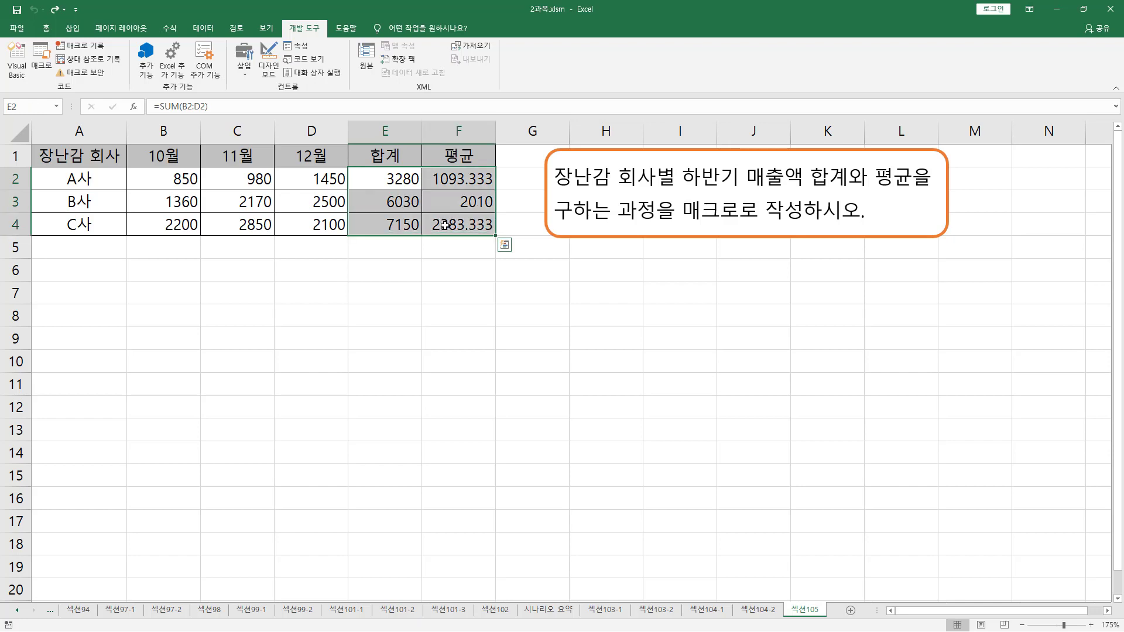
{"action": "key", "text": "Delete"}
{"action": "left_click", "coordinate": [396, 274]}
{"action": "left_click", "coordinate": [325, 314]}
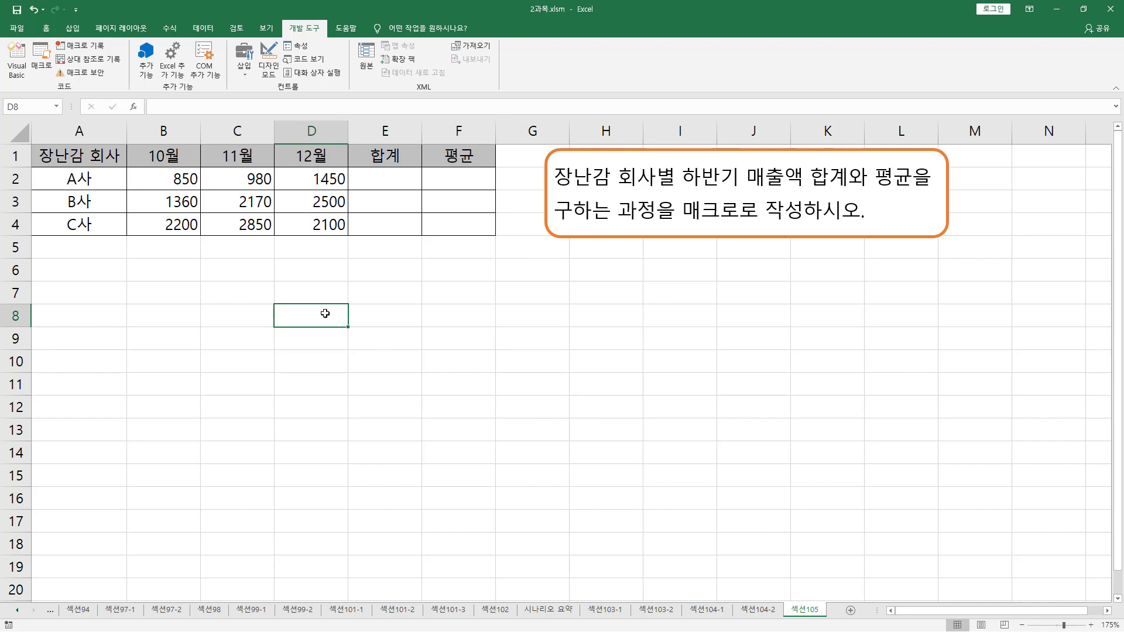
{"action": "key", "text": "ctrl+e"}
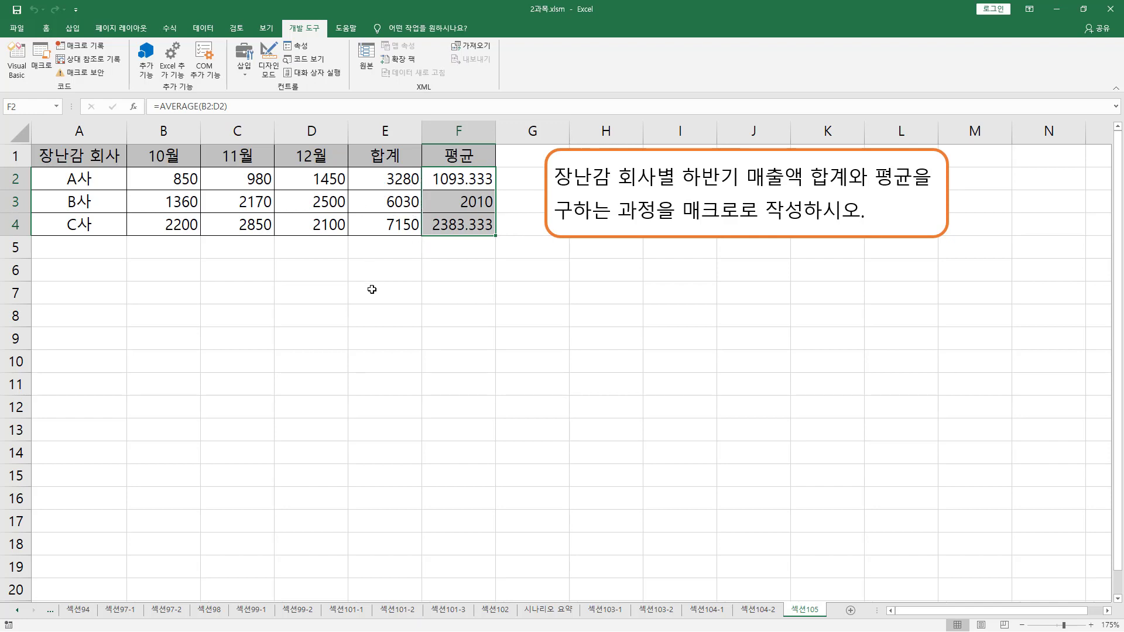
Step: Empty the 합계 and 평균 results and rerun 합계_평균_만들기 from the list of macros in all open workbooks
{"action": "left_click", "coordinate": [445, 268]}
{"action": "left_click_drag", "start_coordinate": [383, 179], "coordinate": [453, 222]}
{"action": "key", "text": "Delete"}
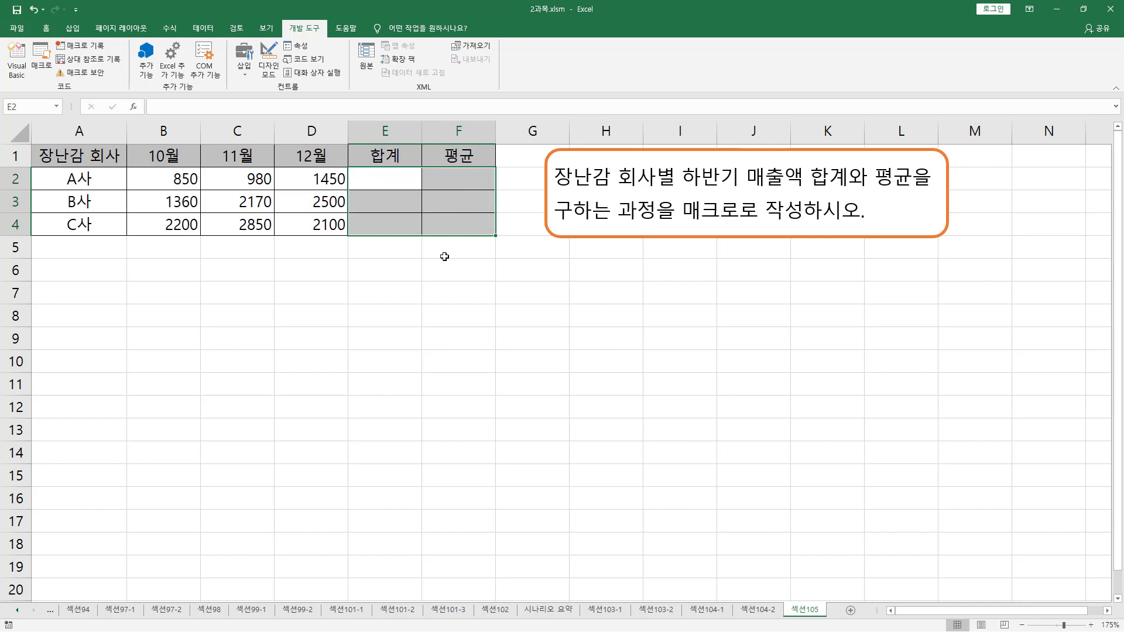
{"action": "left_click", "coordinate": [355, 287]}
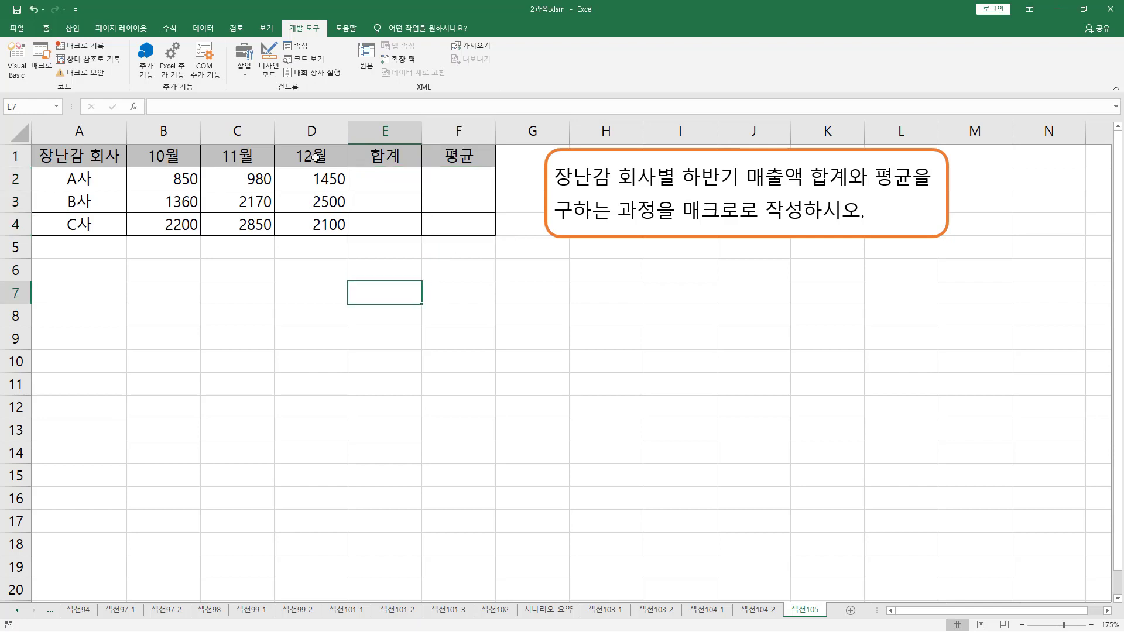
{"action": "left_click", "coordinate": [266, 28]}
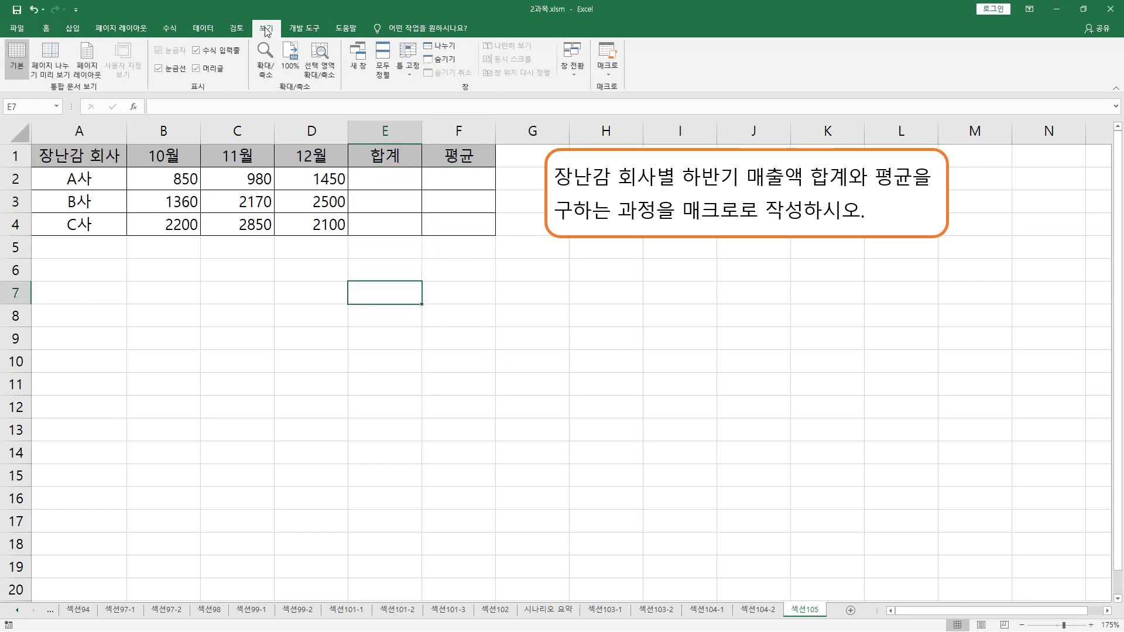
{"action": "left_click", "coordinate": [615, 59]}
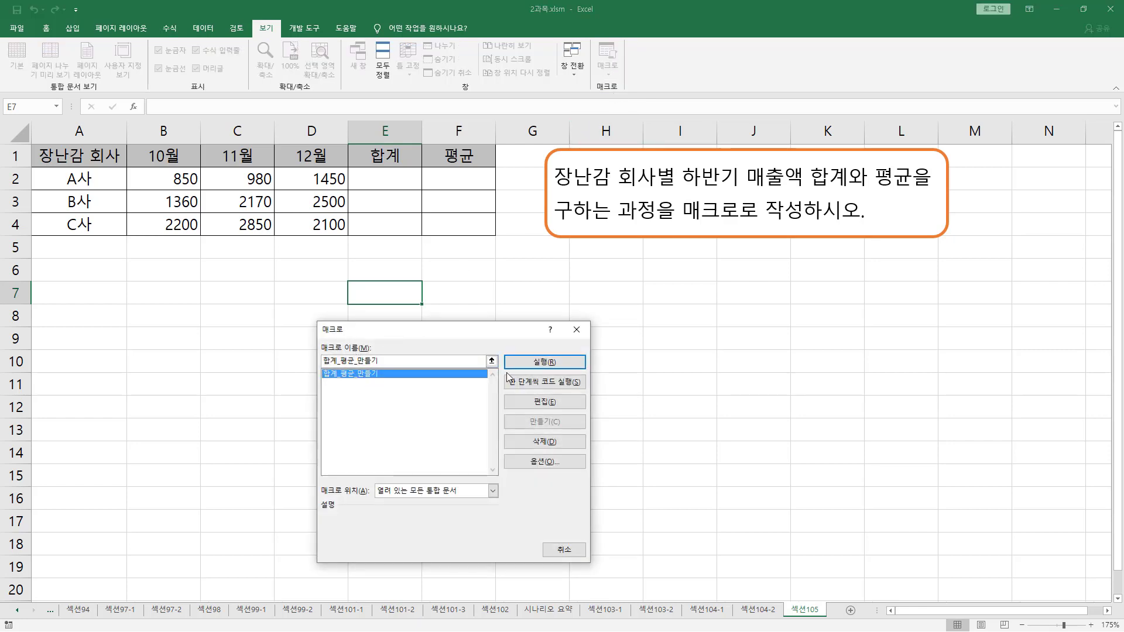
{"action": "left_click", "coordinate": [543, 363]}
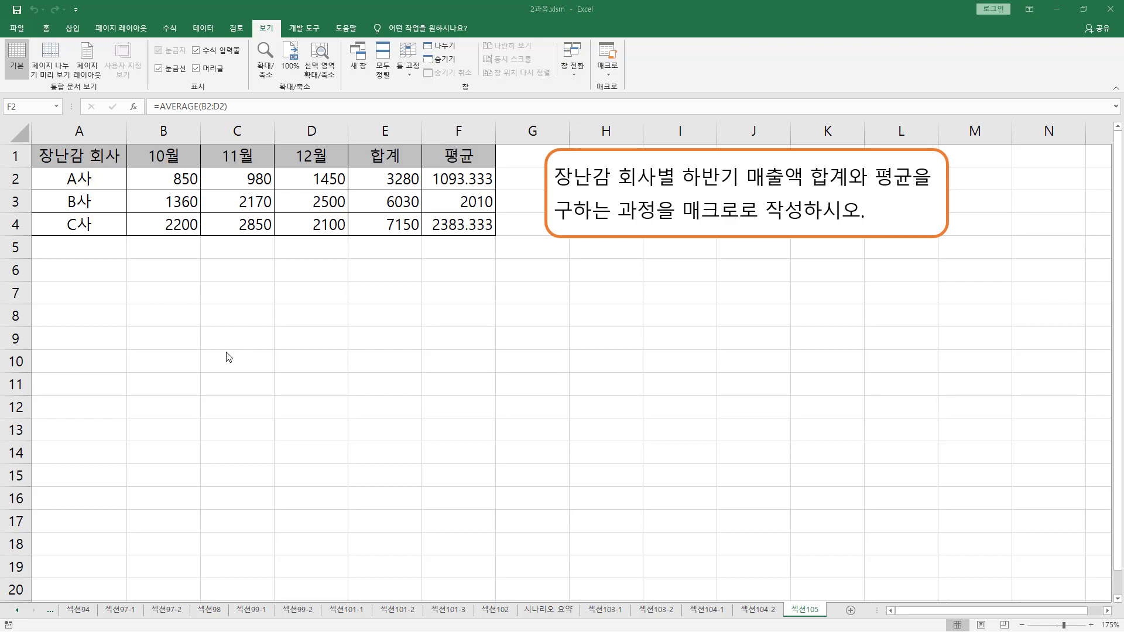
{"action": "left_click", "coordinate": [168, 264]}
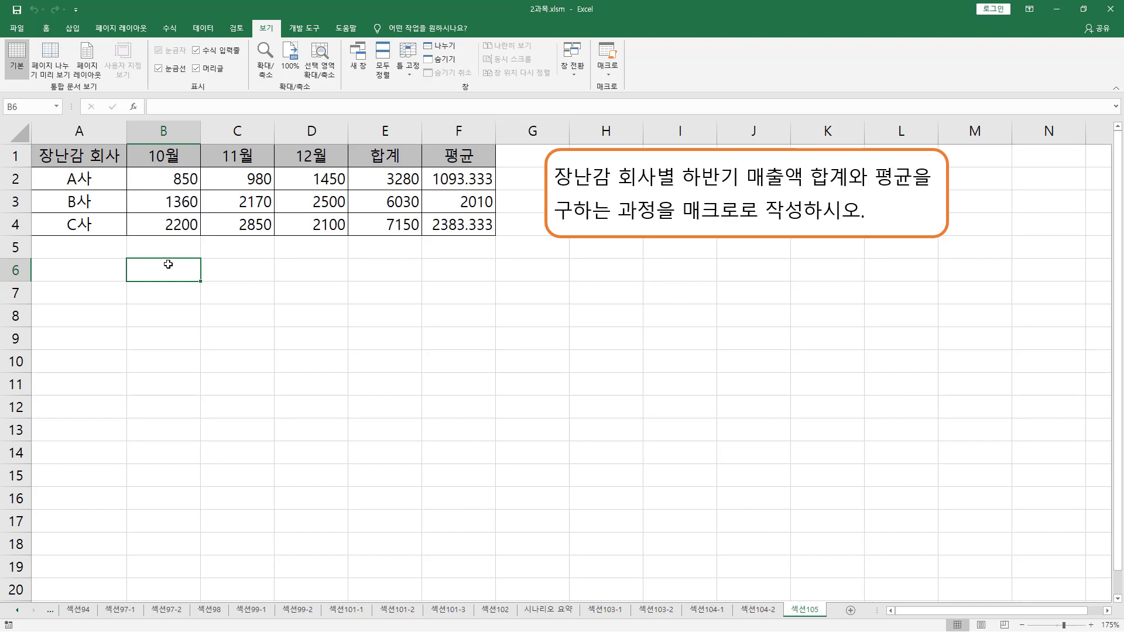
Step: Switch to the Visual Basic editor, expand the 모듈 folder and open the code of Module1
{"action": "left_click", "coordinate": [301, 28]}
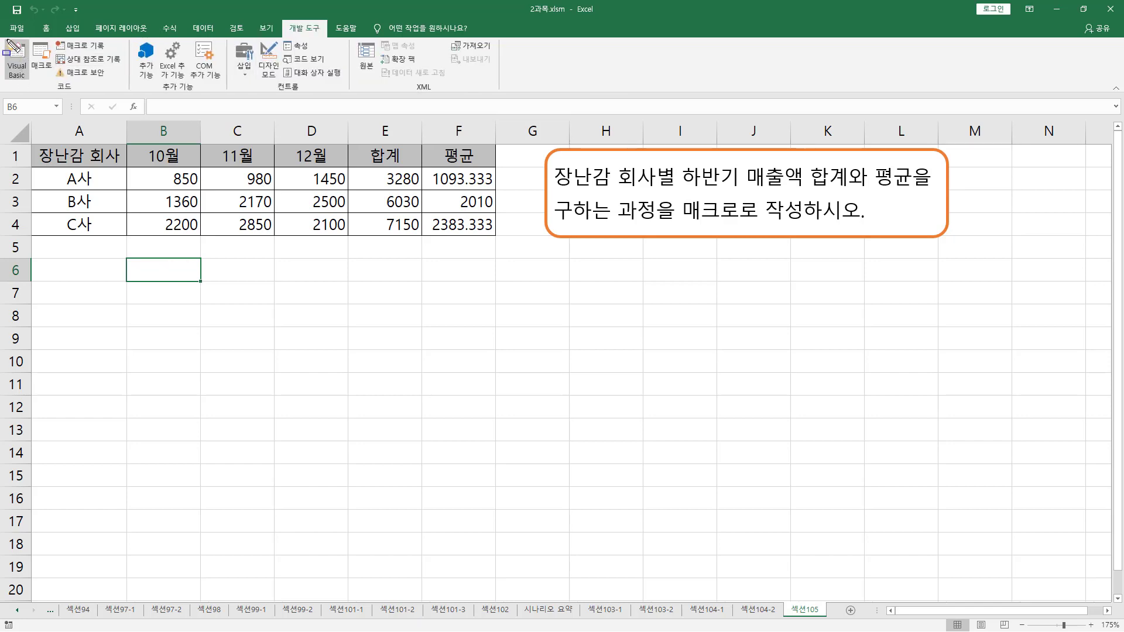
{"action": "left_click", "coordinate": [22, 72]}
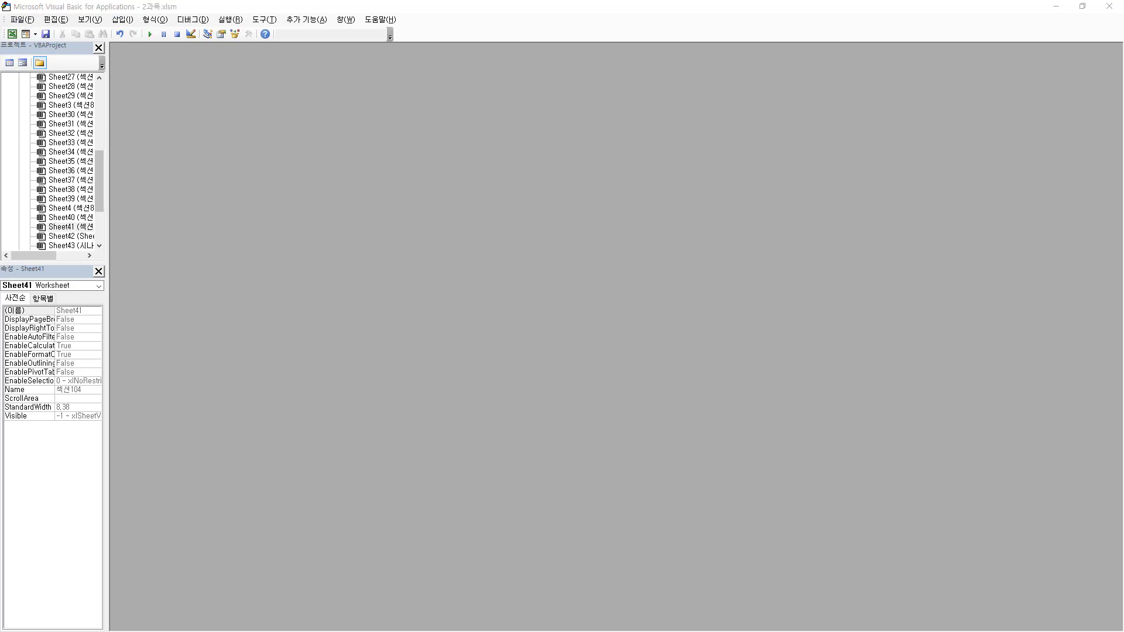
{"action": "left_click_drag", "start_coordinate": [7, 52], "coordinate": [99, 237]}
{"action": "left_click", "coordinate": [100, 233]}
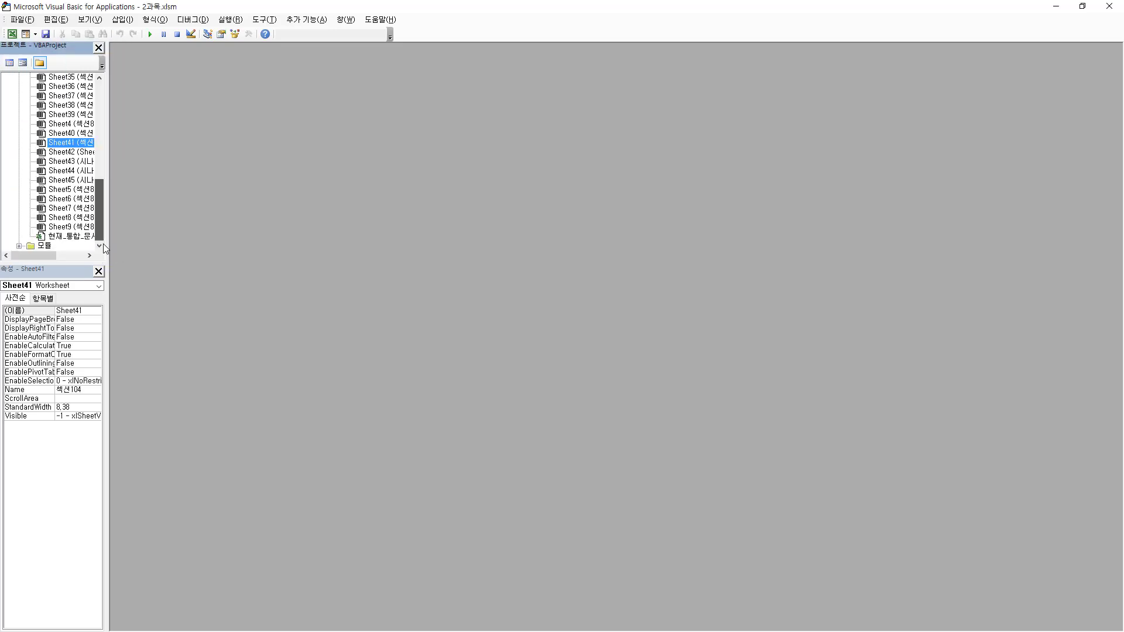
{"action": "left_click", "coordinate": [33, 247]}
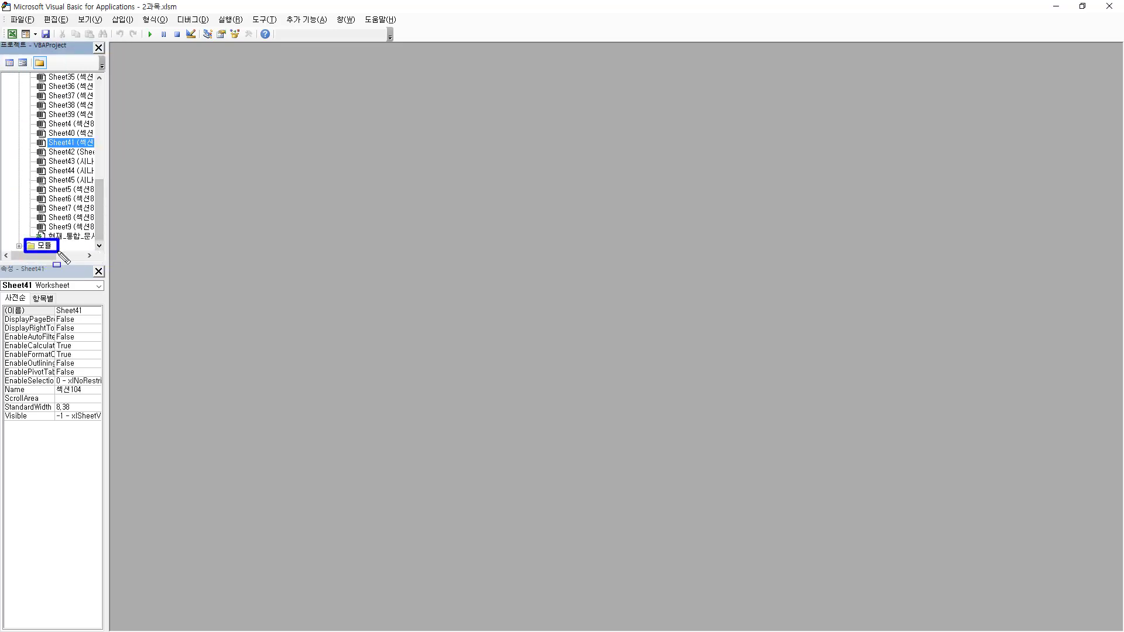
{"action": "left_click", "coordinate": [19, 246]}
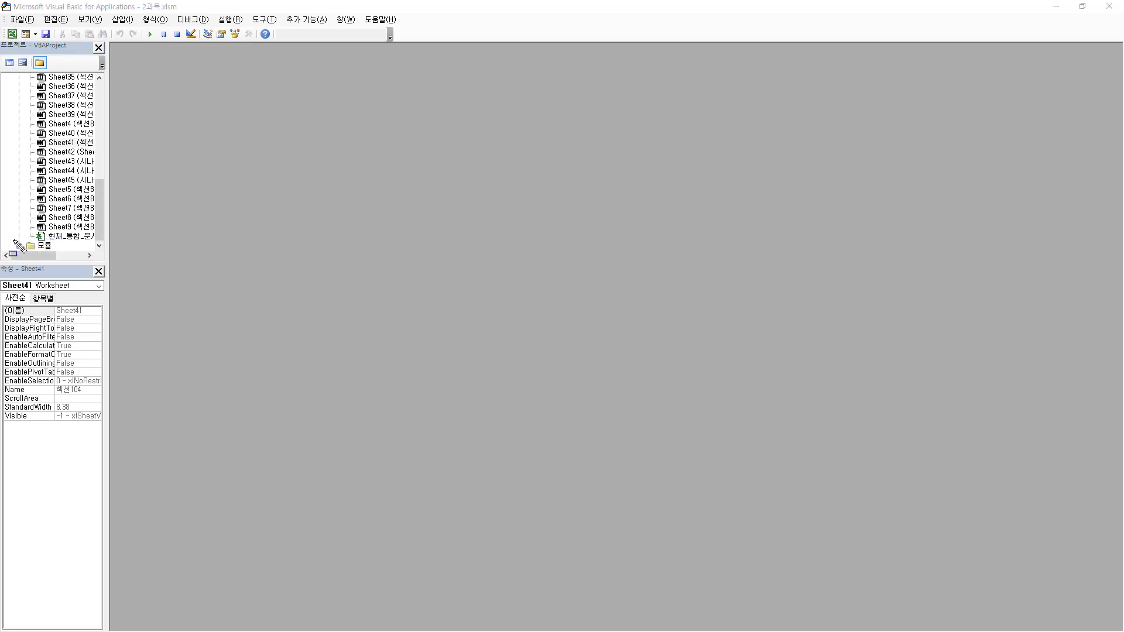
{"action": "left_click", "coordinate": [20, 248]}
{"action": "left_click", "coordinate": [20, 246]}
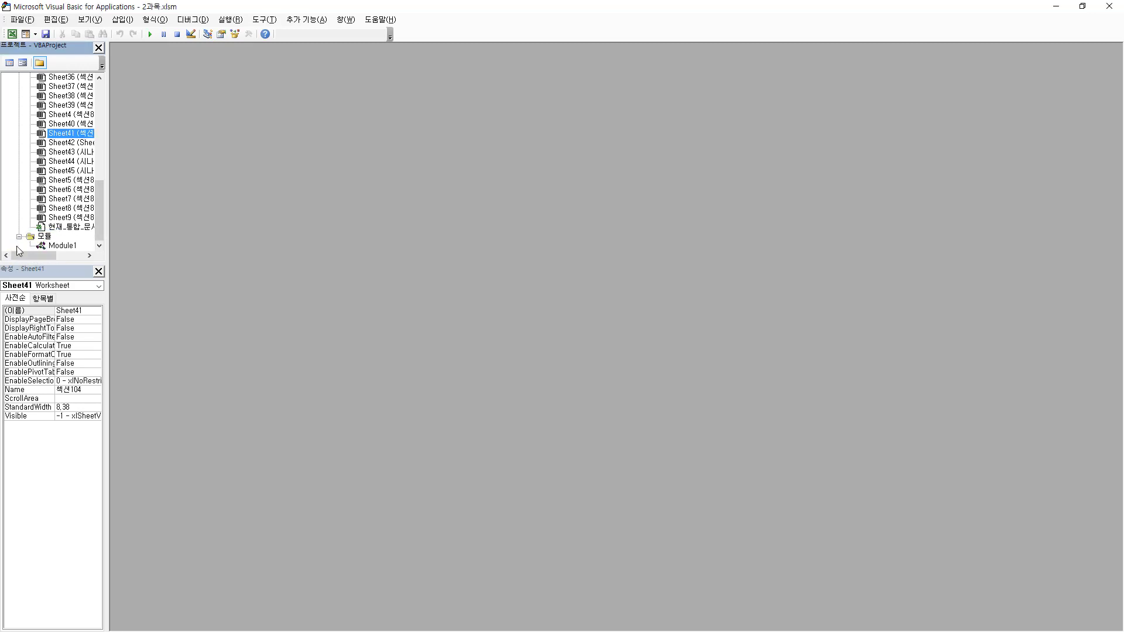
{"action": "left_click", "coordinate": [63, 246]}
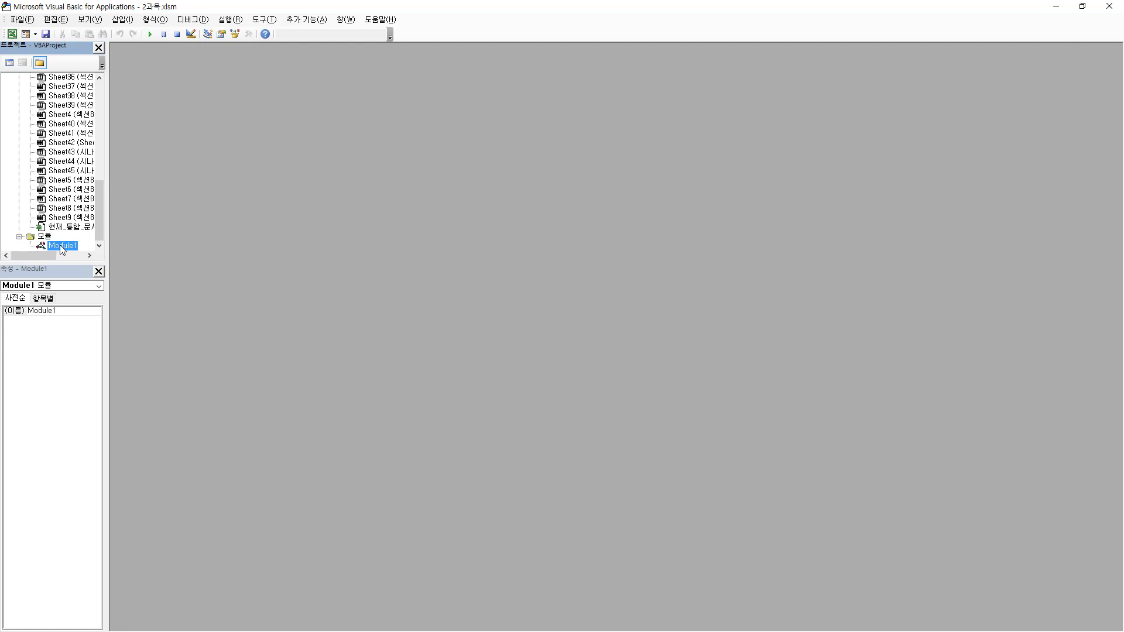
{"action": "double_click", "coordinate": [60, 245]}
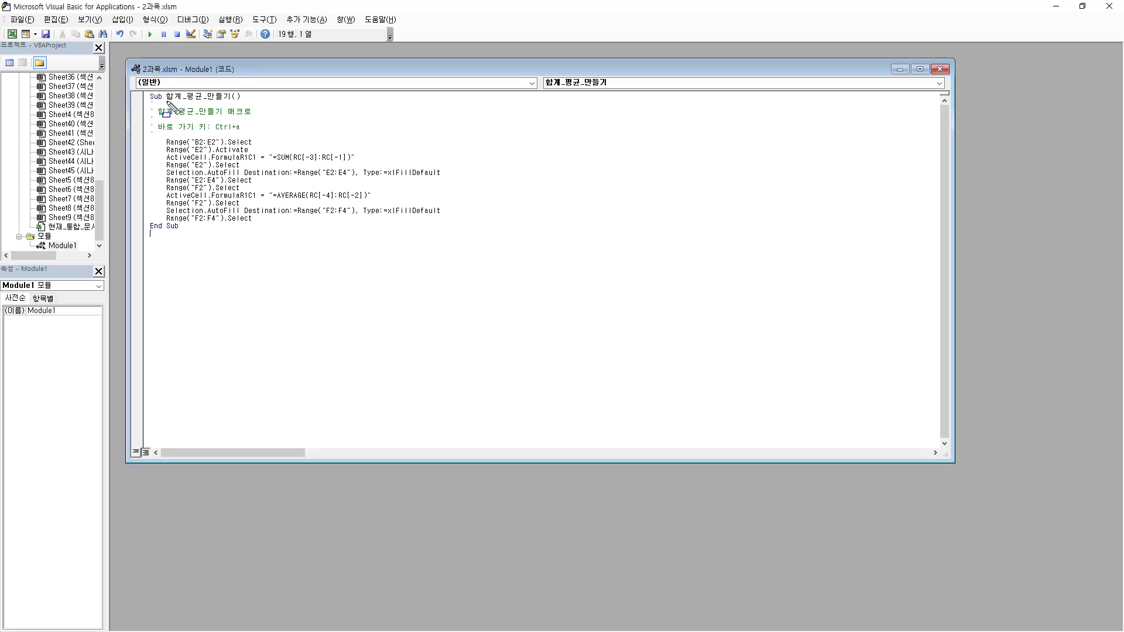
{"action": "left_click_drag", "start_coordinate": [166, 102], "coordinate": [246, 102]}
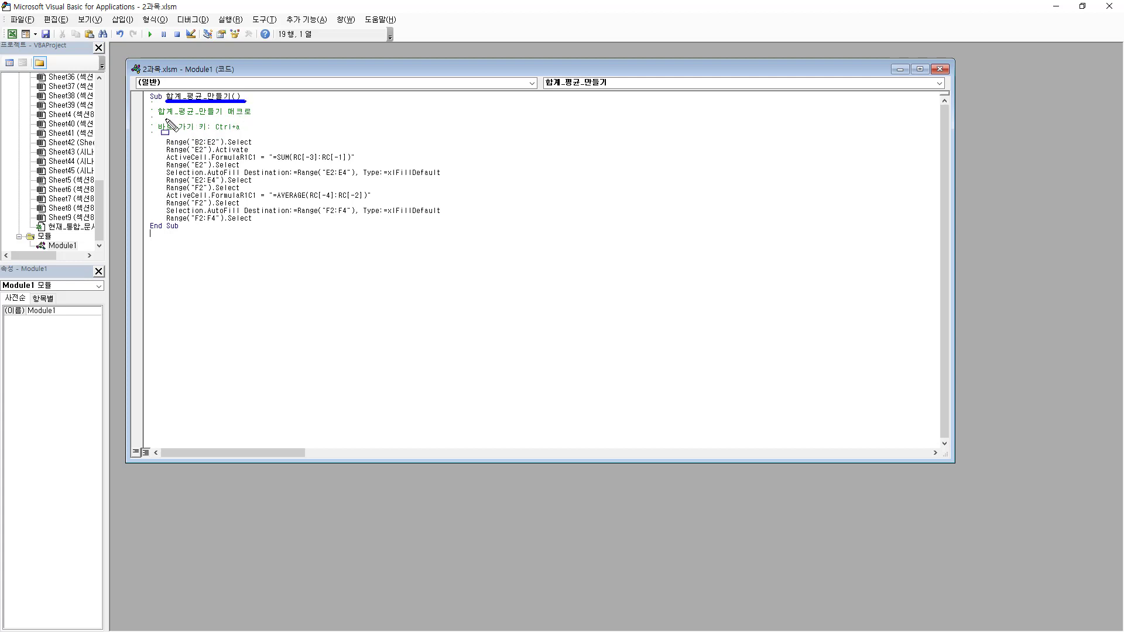
{"action": "mouse_move", "coordinate": [155, 118]}
{"action": "left_mouse_down"}
{"action": "mouse_move", "coordinate": [252, 118]}
{"action": "mouse_move", "coordinate": [248, 132]}
{"action": "left_mouse_up"}
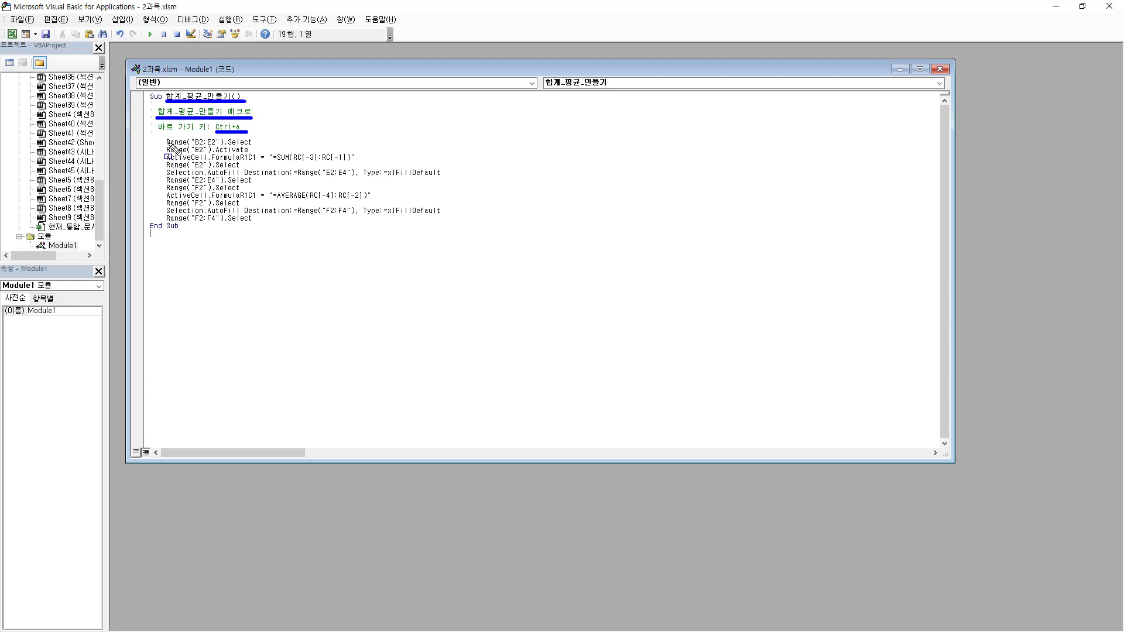
{"action": "mouse_move", "coordinate": [163, 135]}
{"action": "left_mouse_down"}
{"action": "mouse_move", "coordinate": [211, 202]}
{"action": "mouse_move", "coordinate": [454, 223]}
{"action": "left_mouse_up"}
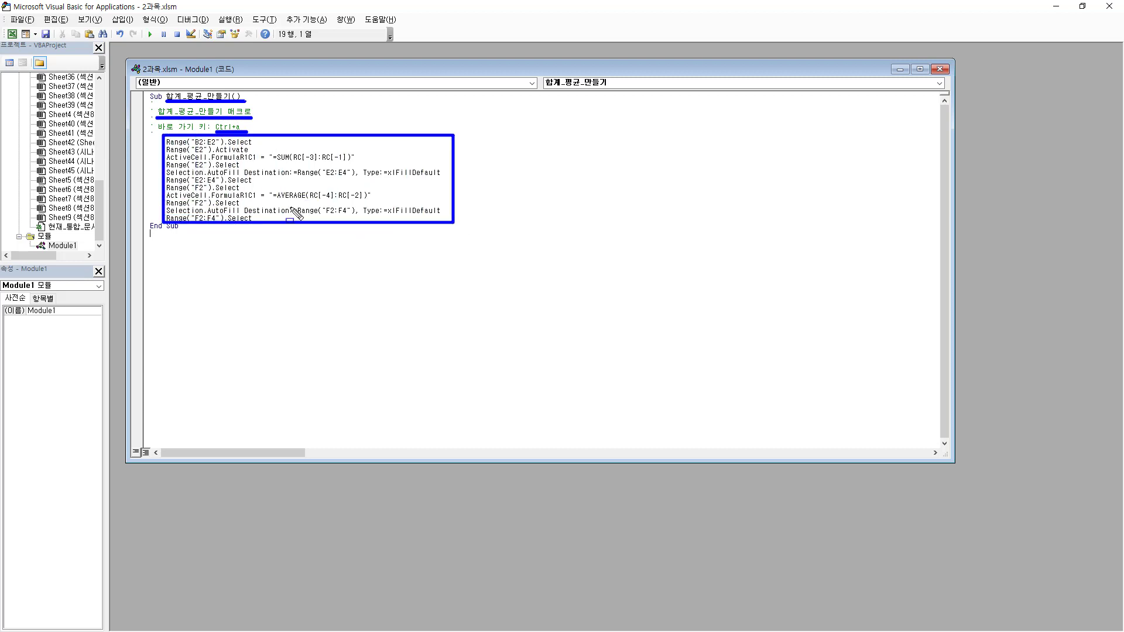